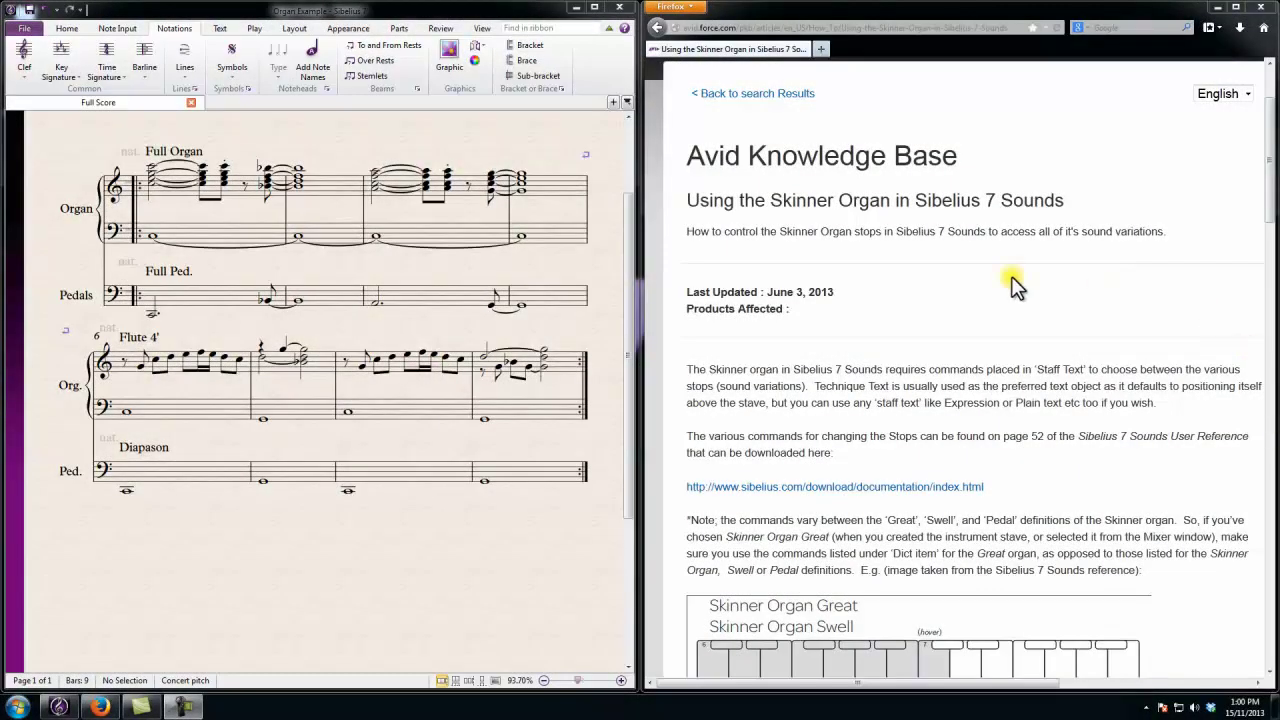
- Read the article's title, subtitle and the passages on Staff Text and Technique Text
left_click_drag(690, 200, 1067, 203)
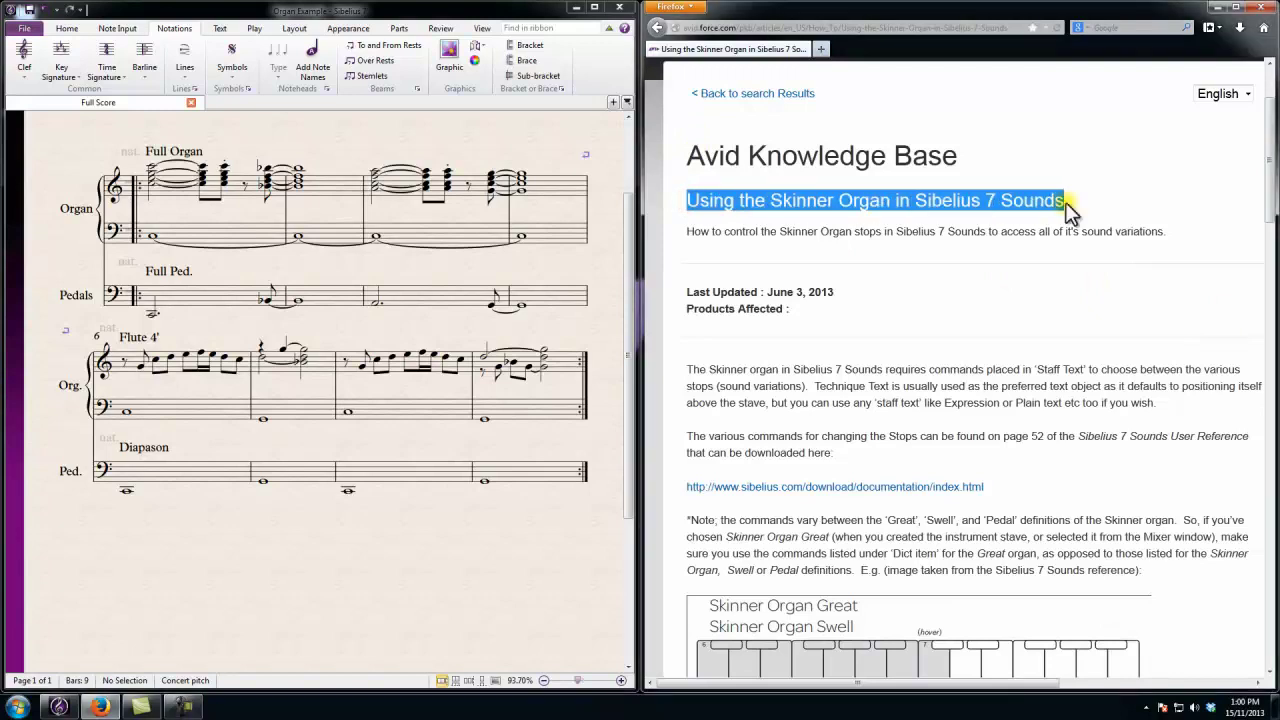
mouse_move(199, 712)
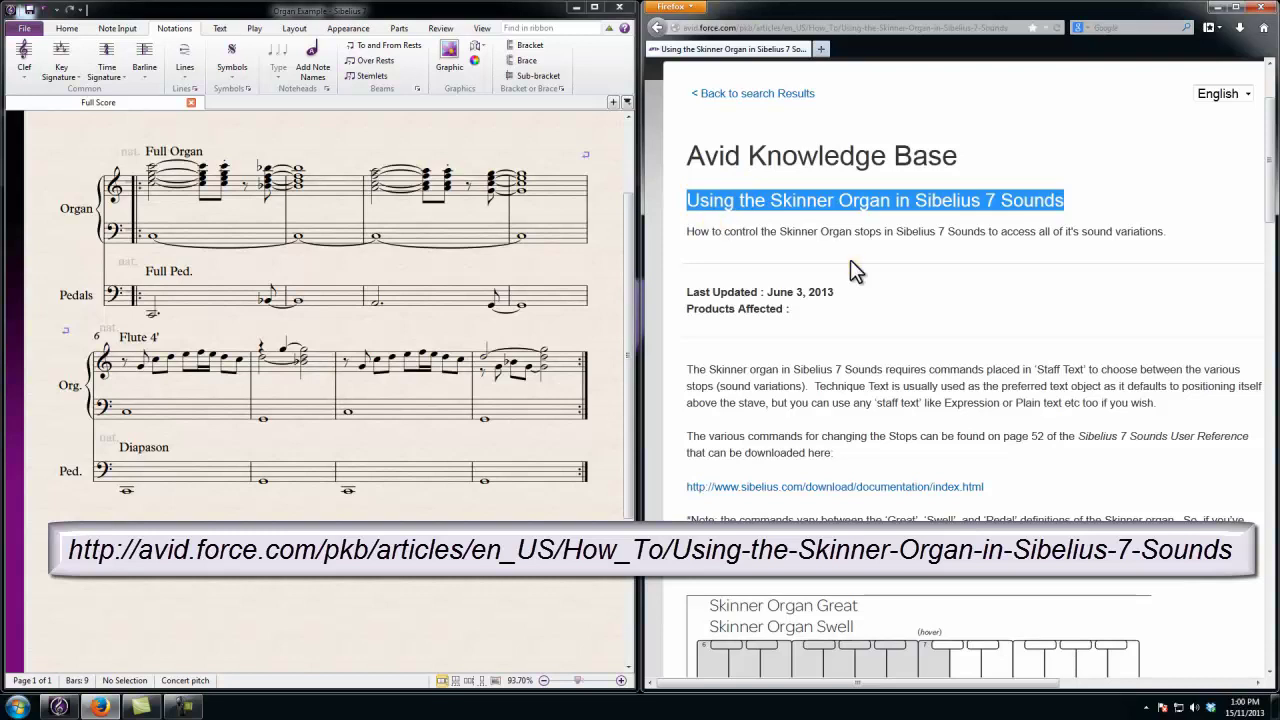
left_click(718, 232)
left_click_drag(688, 231, 995, 228)
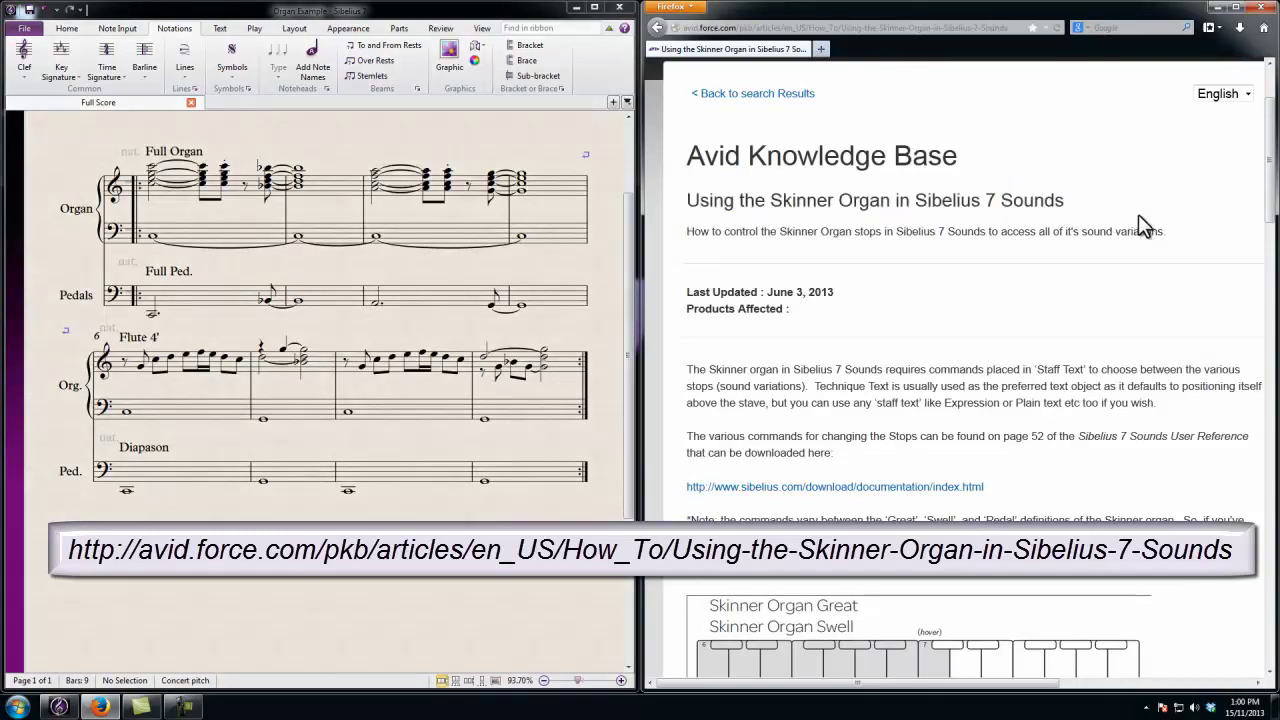
triple_click(1160, 230)
left_click(920, 262)
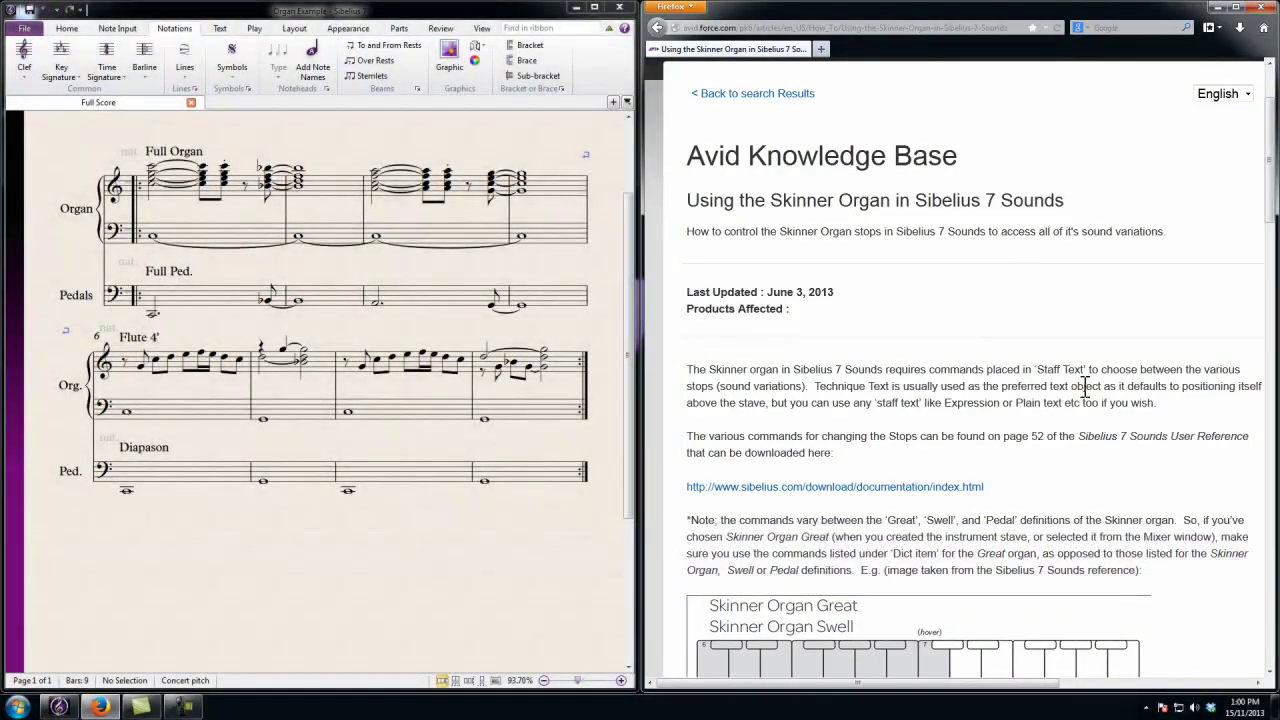
left_click_drag(1037, 369, 1086, 369)
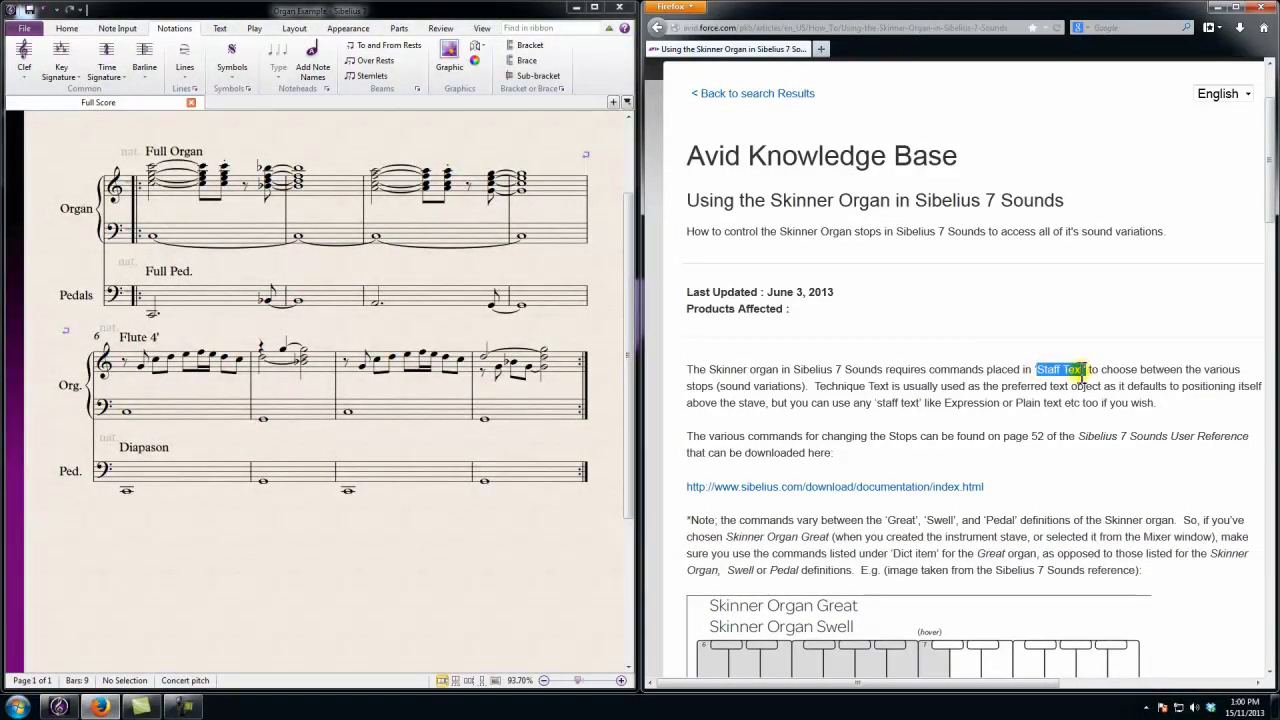
left_click_drag(815, 386, 888, 387)
- Delete the Full Organ text above Organ bar 1, keeping the hidden nat. marking
double_click(183, 151)
left_click_drag(143, 151, 146, 153)
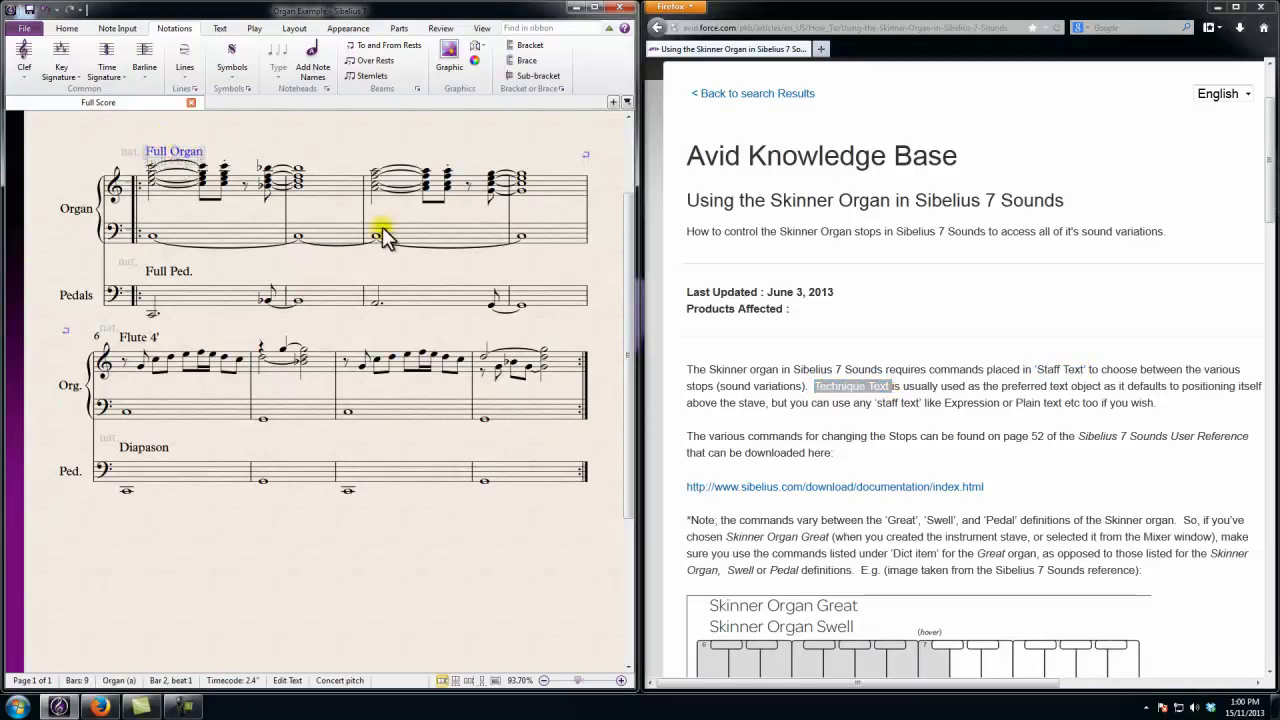
left_click(849, 390)
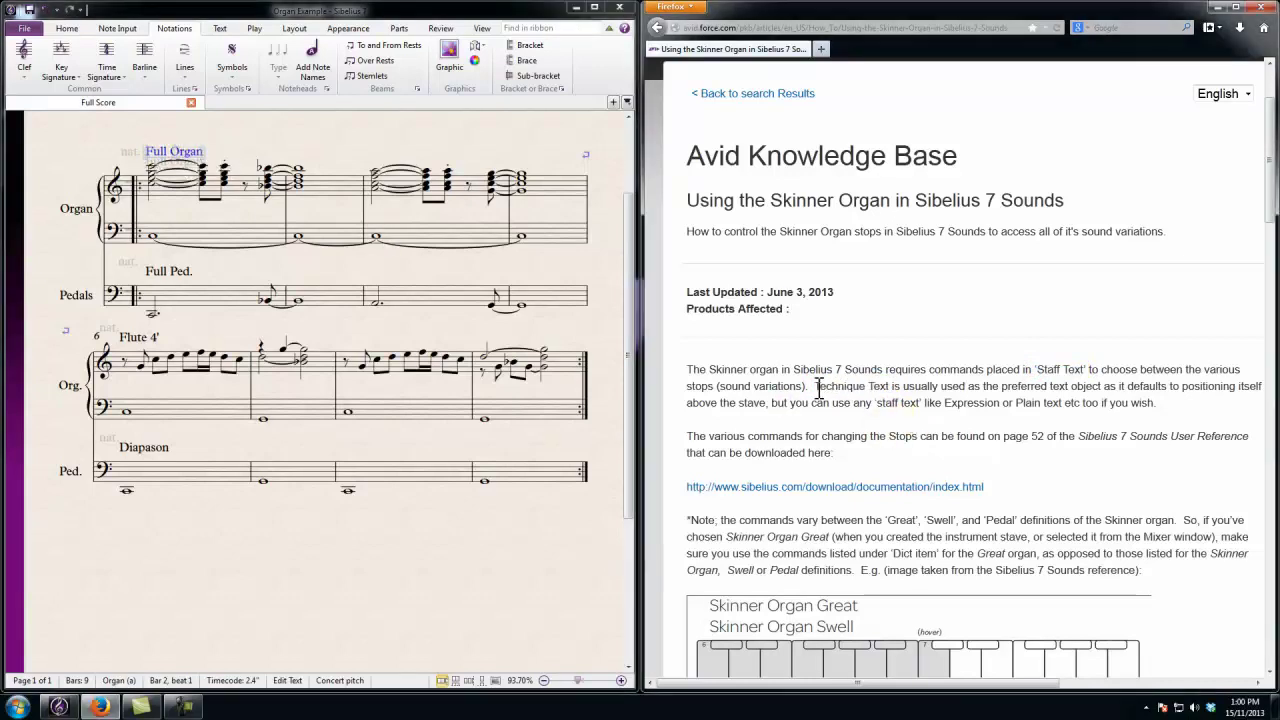
left_click_drag(815, 387, 888, 387)
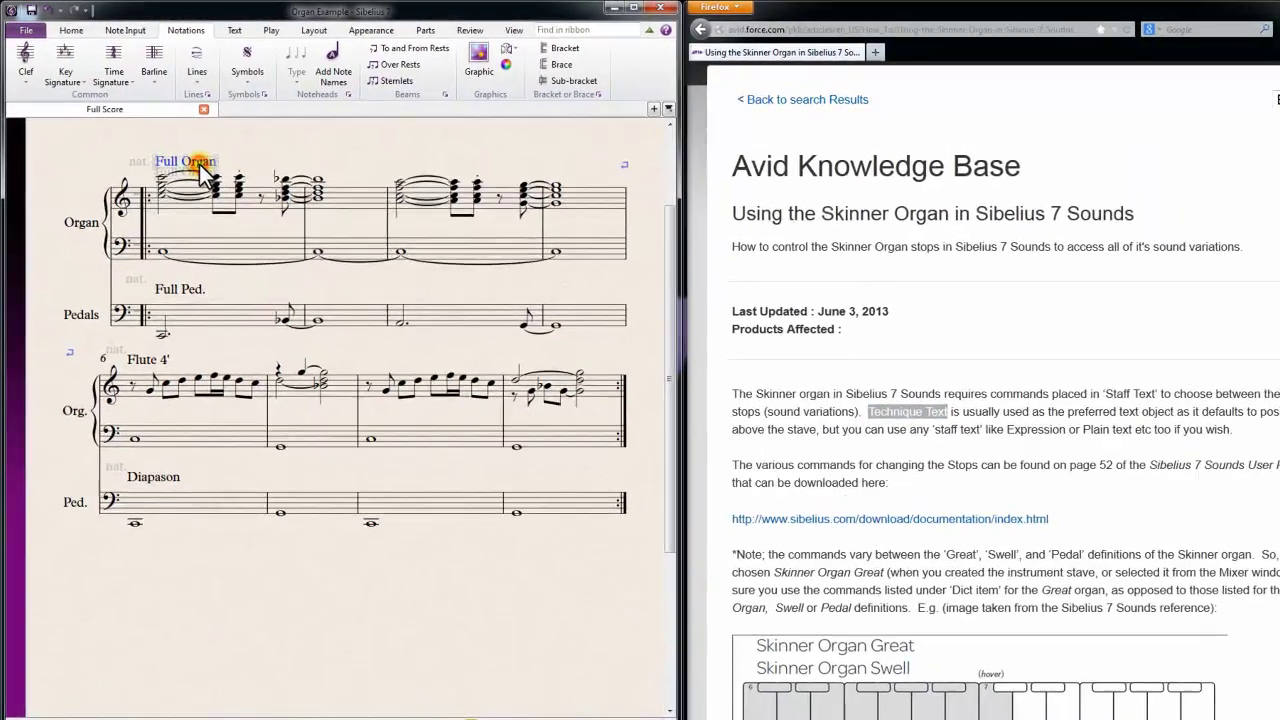
left_click(185, 153)
key("Delete")
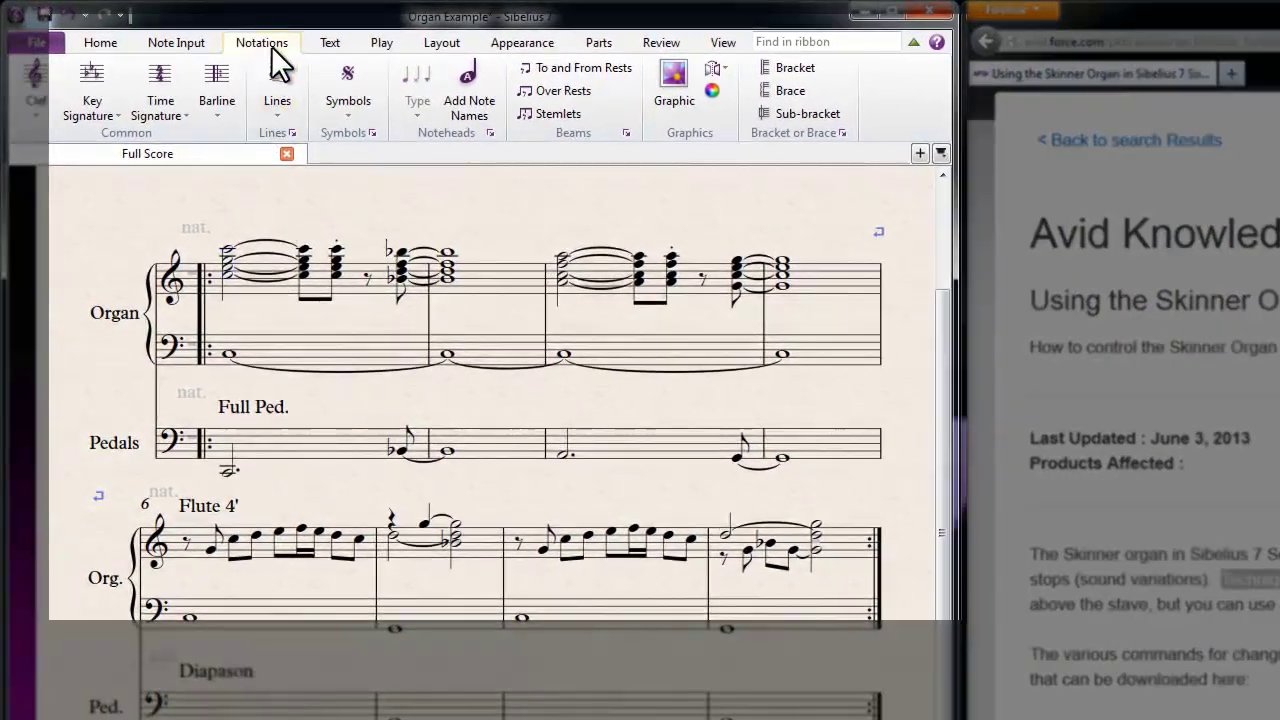
- Re-enter 'Full Organ' as Technique text above the first Organ chord, after the nat. marking
left_click(329, 42)
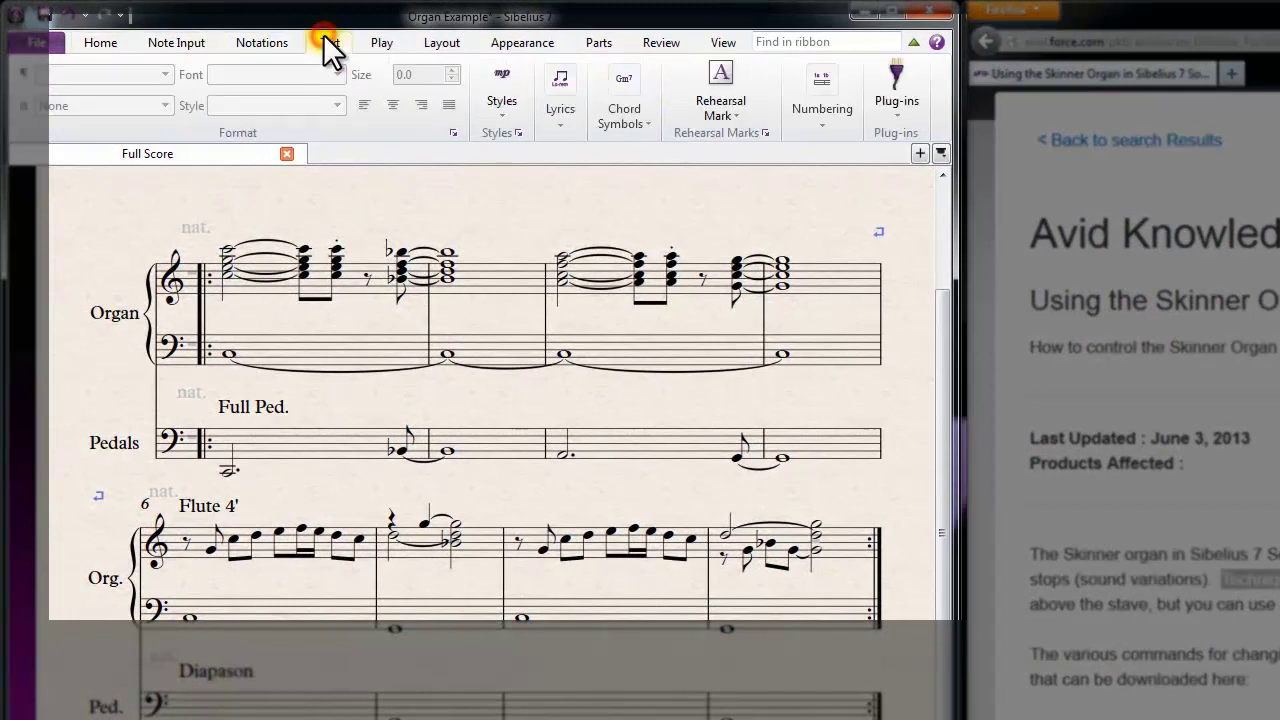
left_click(506, 112)
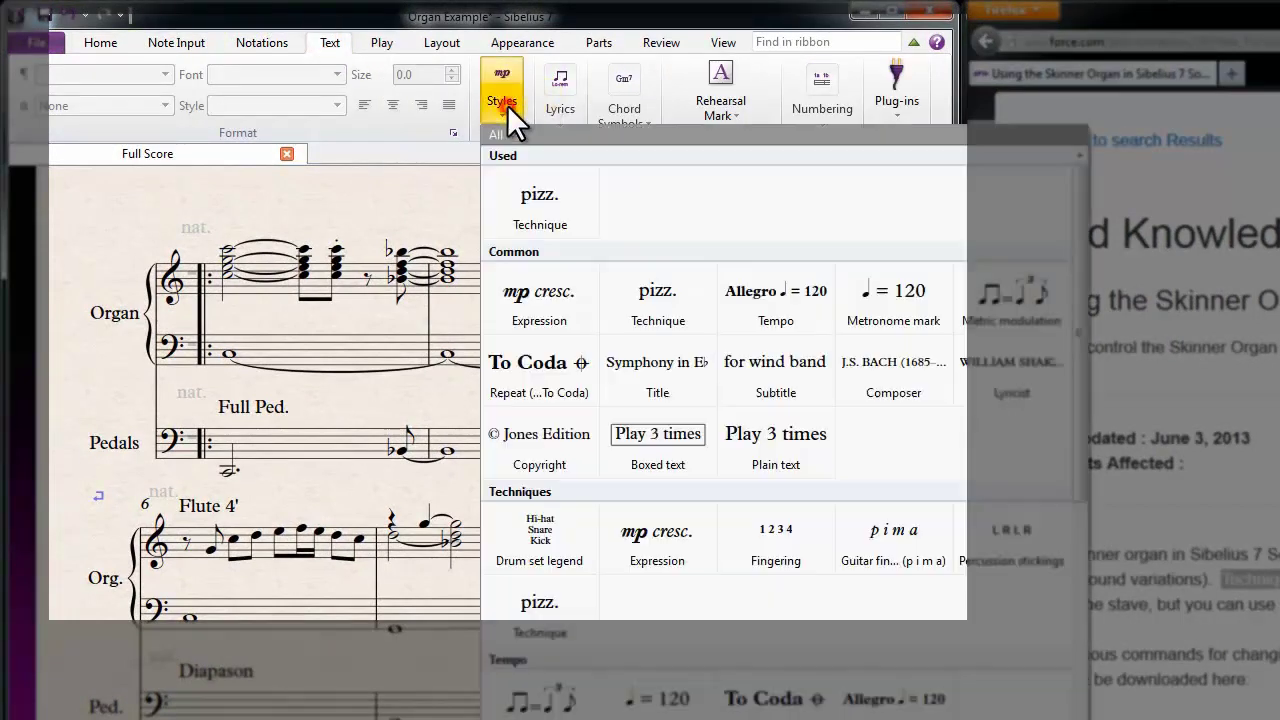
left_click(657, 293)
left_click(226, 231)
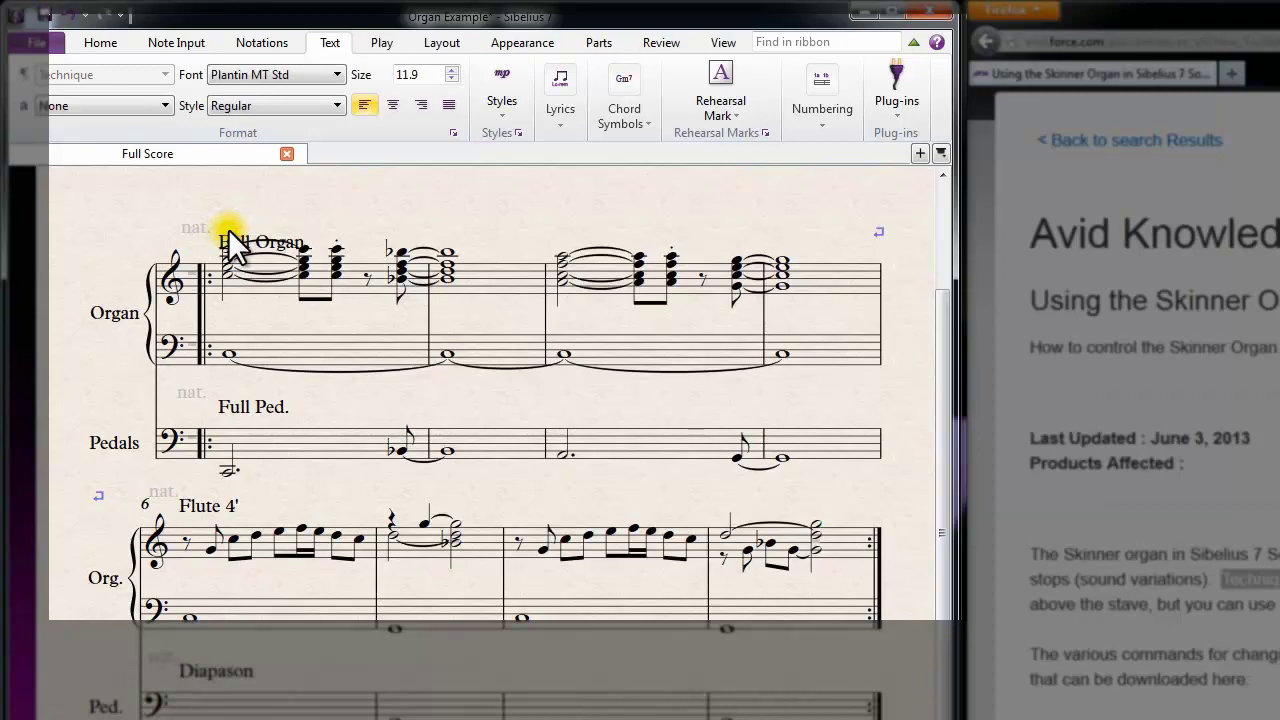
key("Escape")
key("Escape")
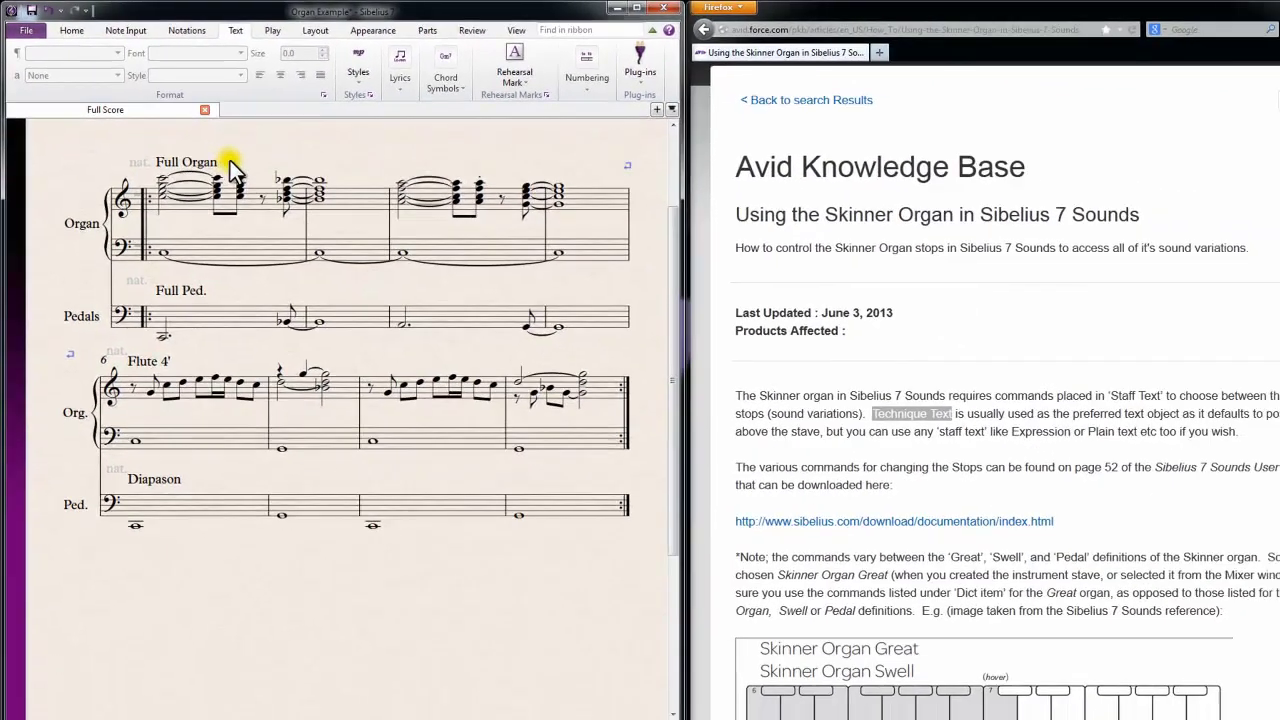
- Select bar 1 across both Organ staves and return to the Home tools
scroll(1279, 305, "down", 5)
double_click(930, 120)
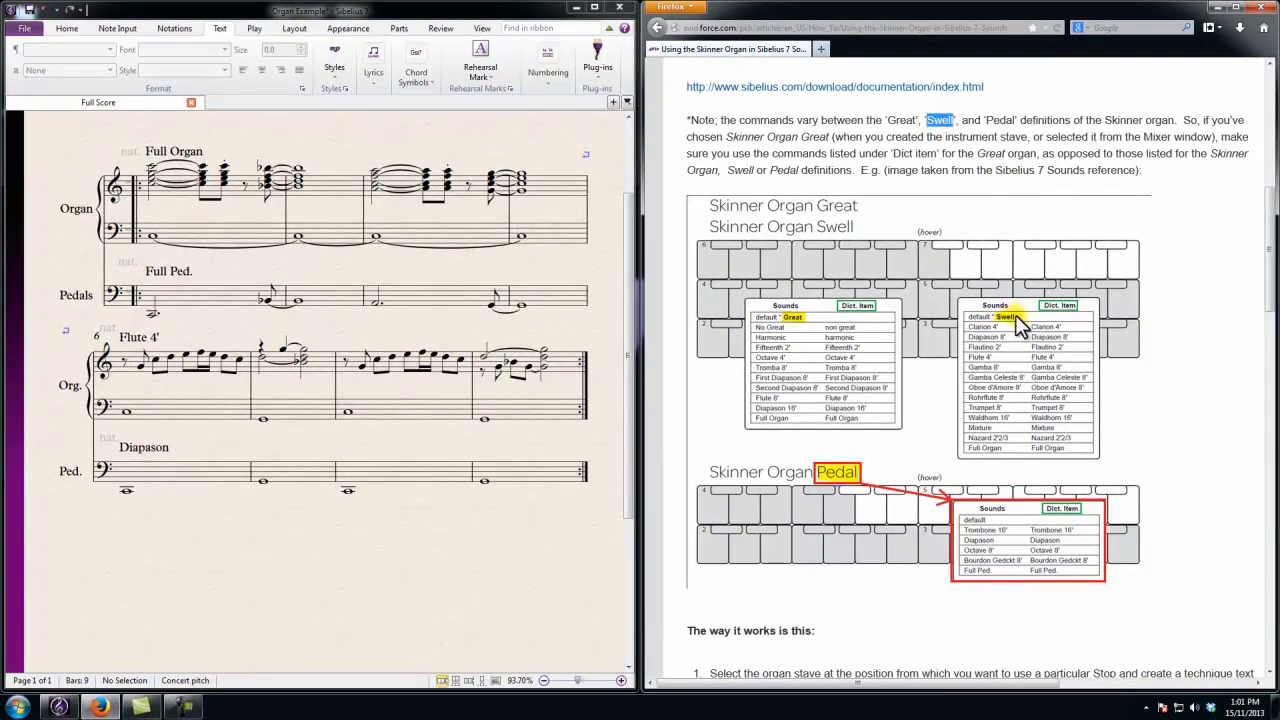
left_click(190, 203)
left_click(197, 231, "shift")
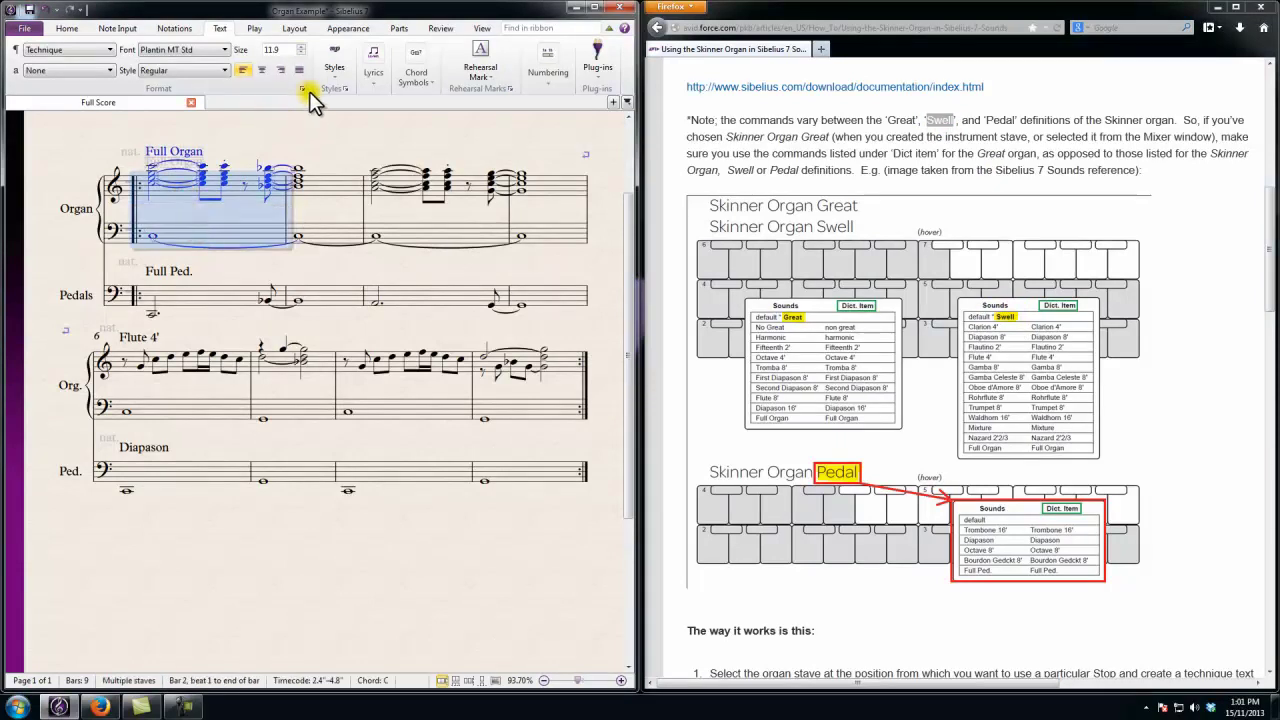
left_click(64, 28)
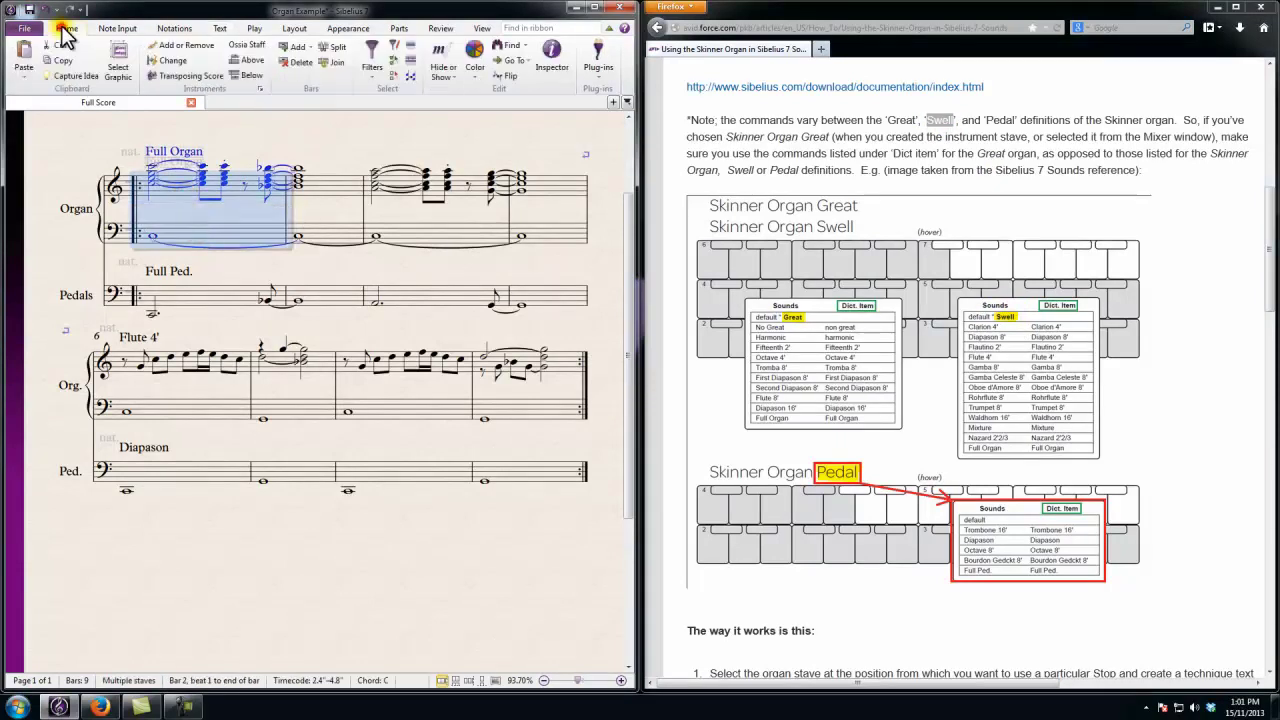
left_click(264, 89)
left_click_drag(312, 181, 605, 283)
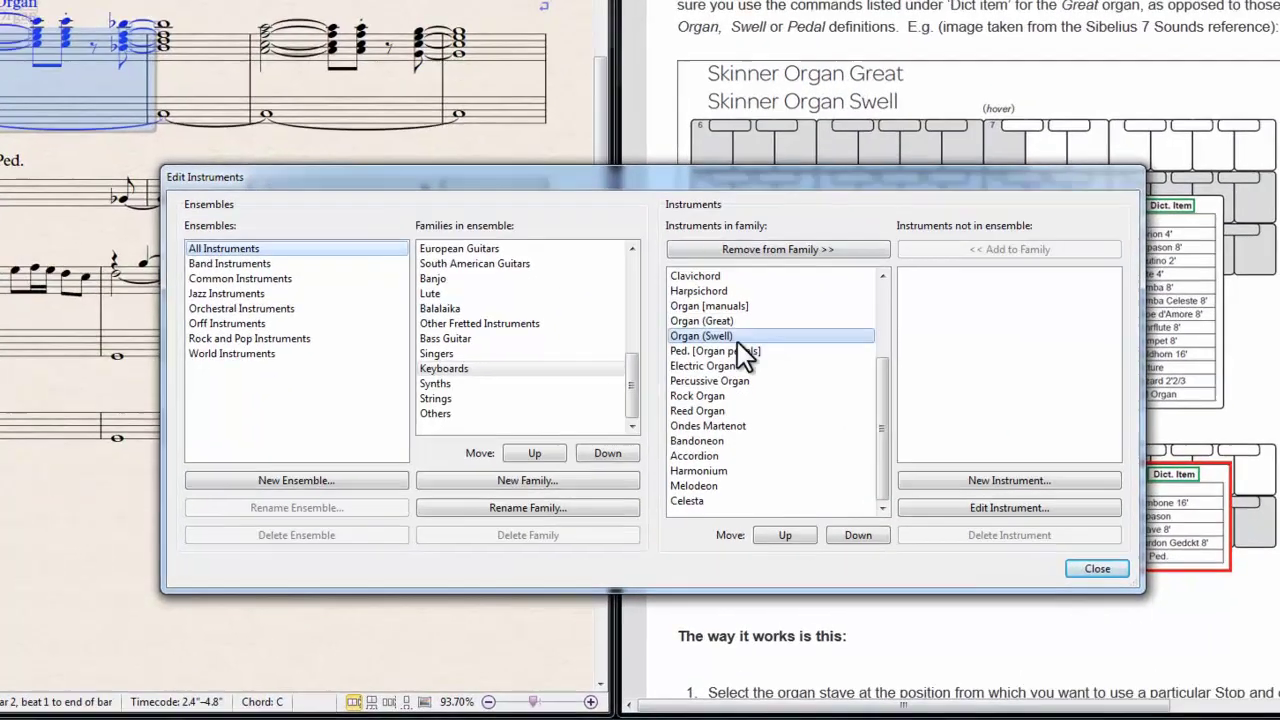
left_click(705, 369)
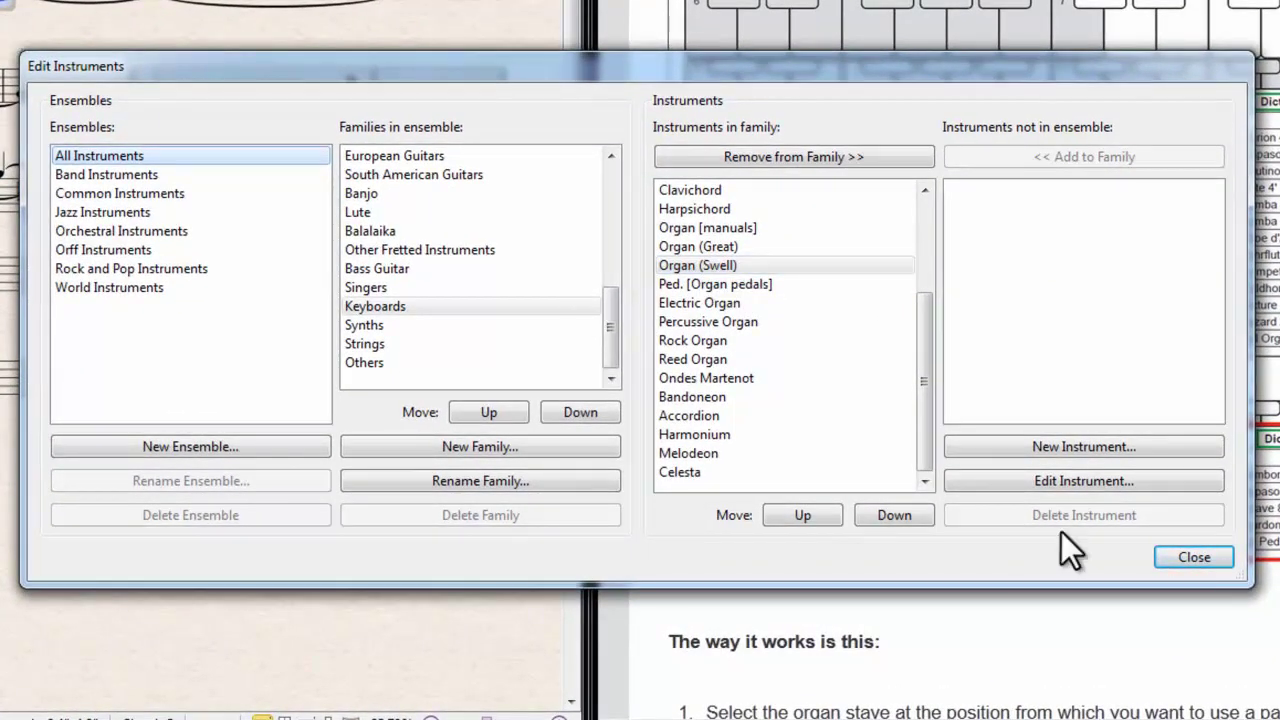
left_click(1210, 557)
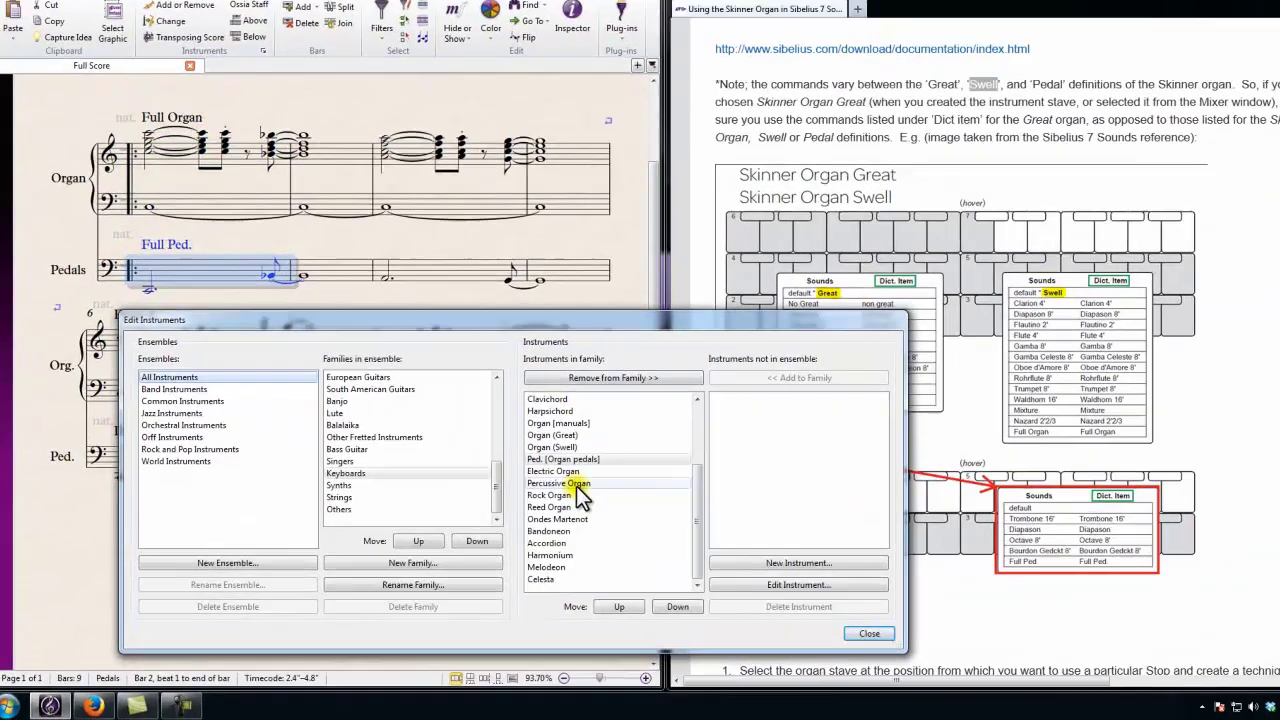
left_click(575, 459)
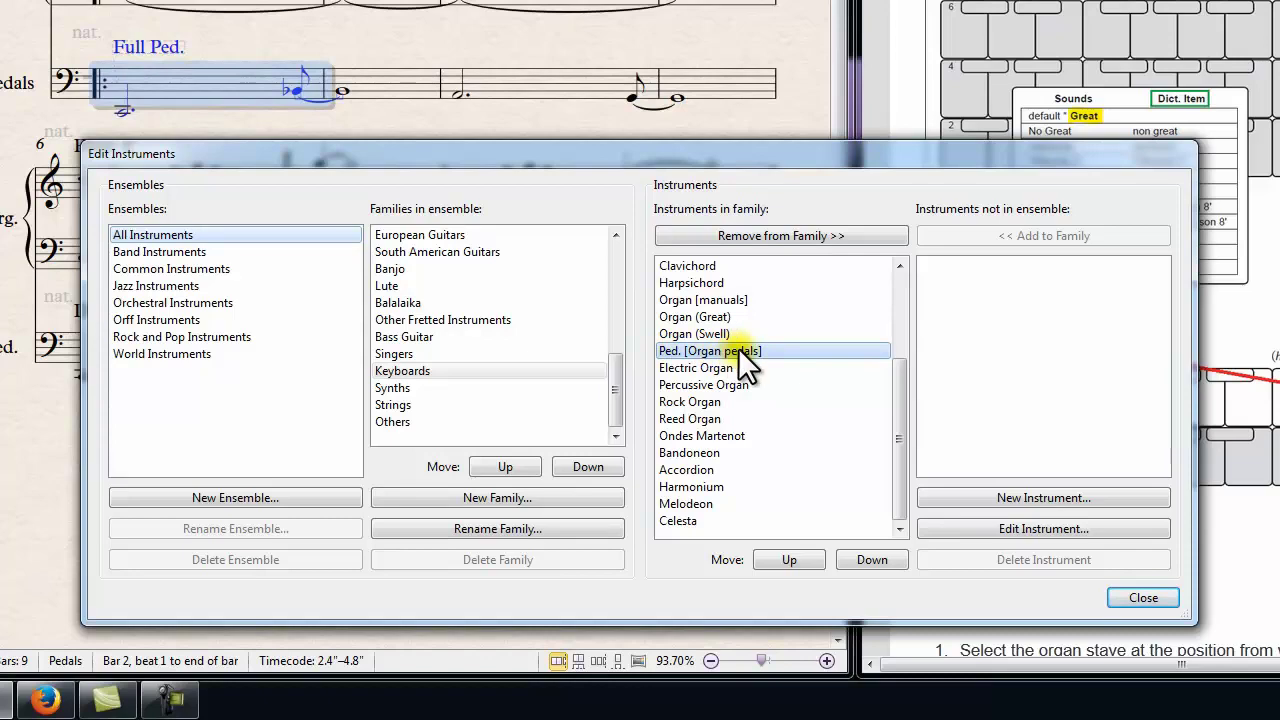
left_click(161, 68)
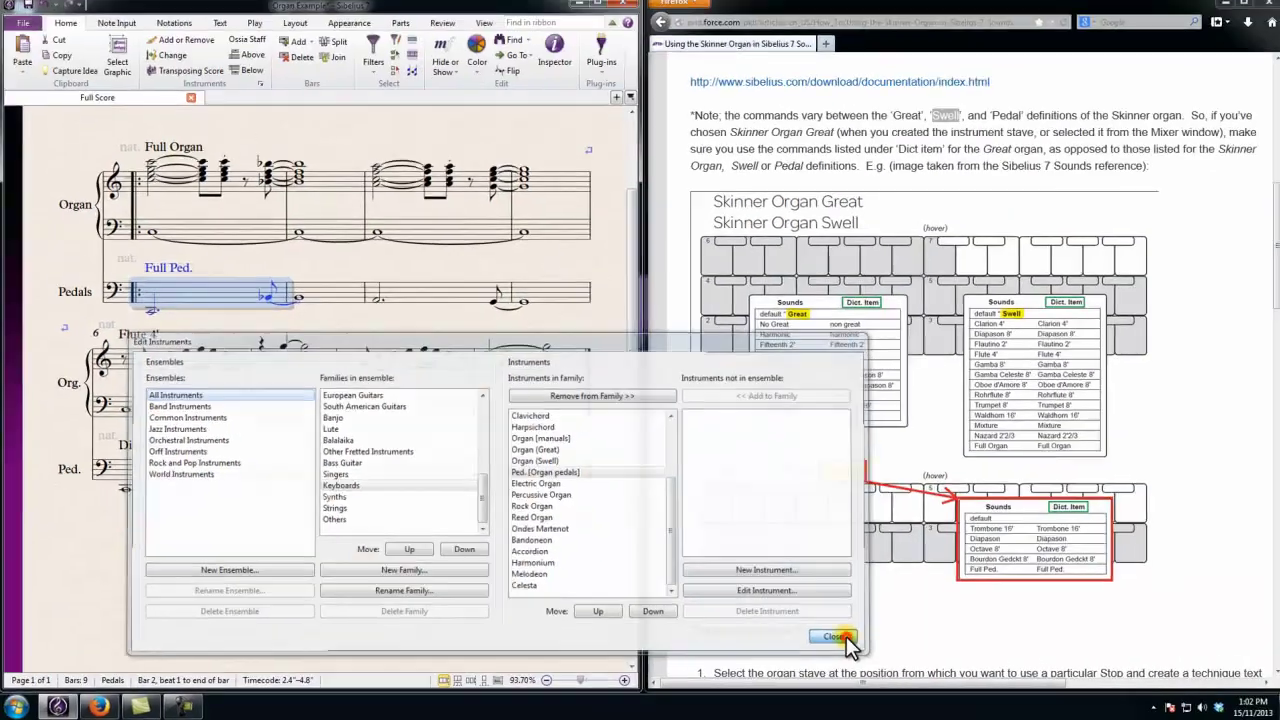
left_click(1143, 597)
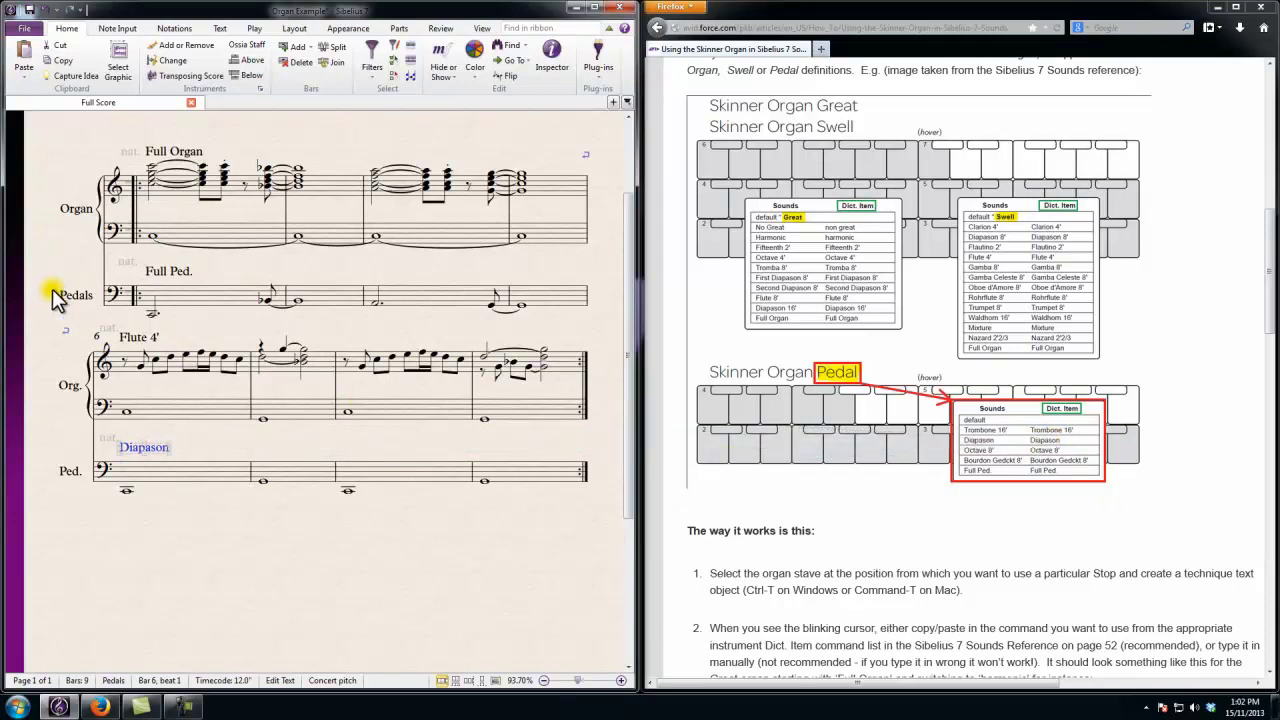
left_click(159, 271)
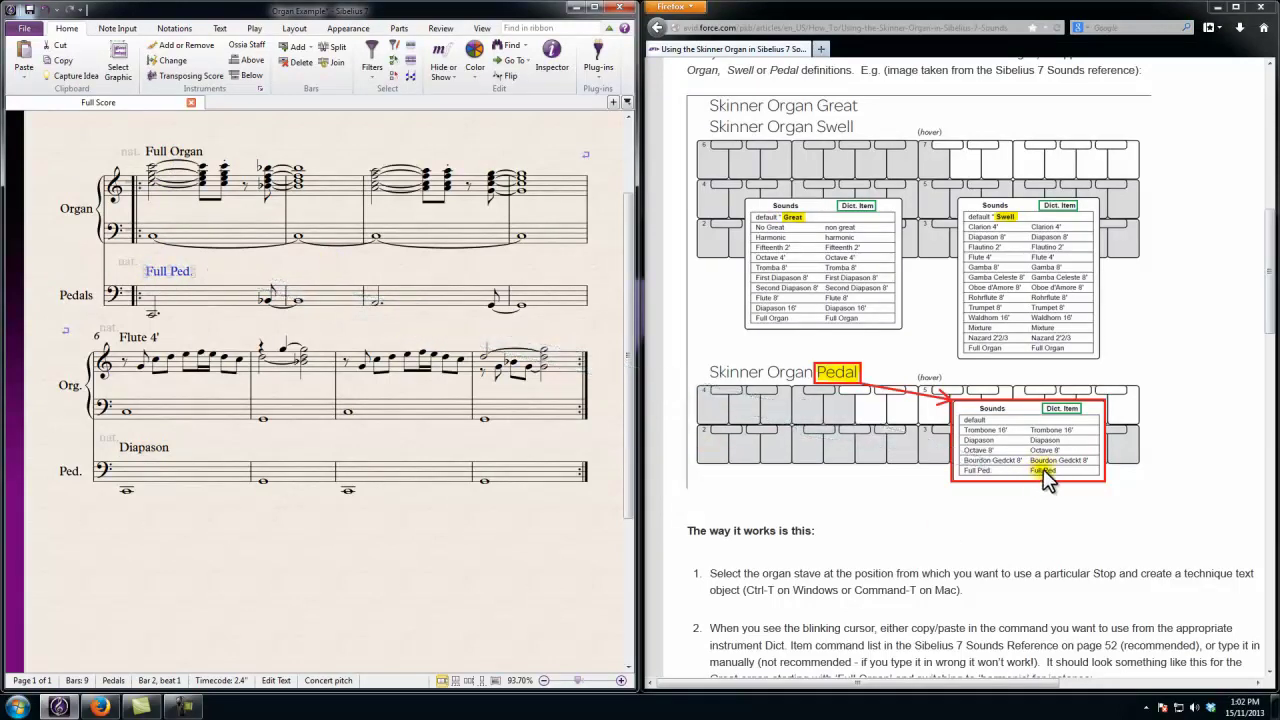
left_click(180, 152)
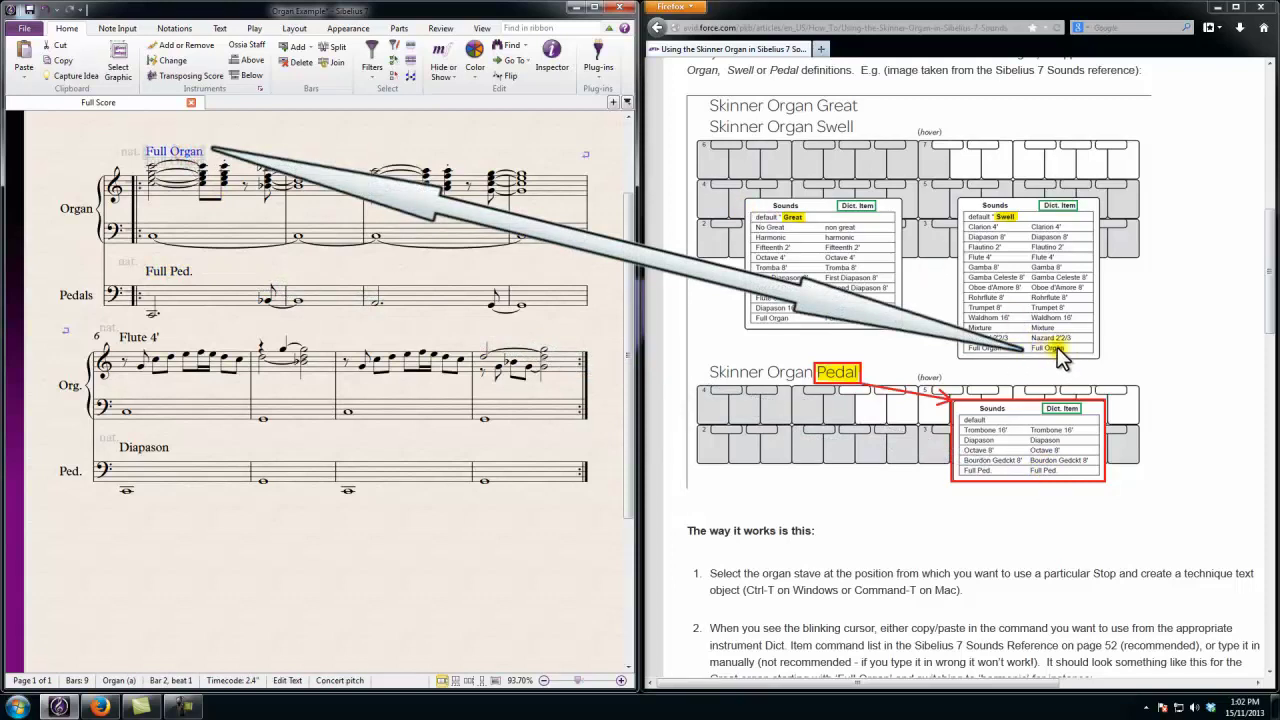
left_click(138, 338)
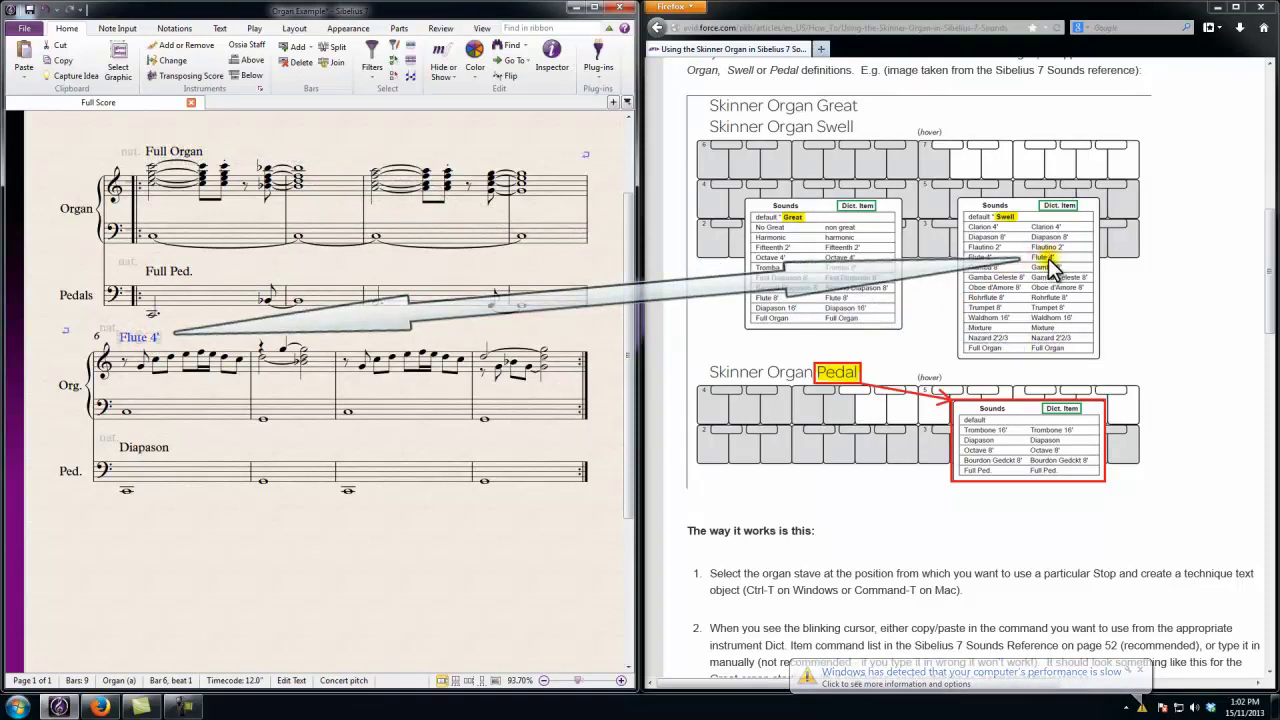
left_click(272, 285)
scroll(797, 192, "down", 5)
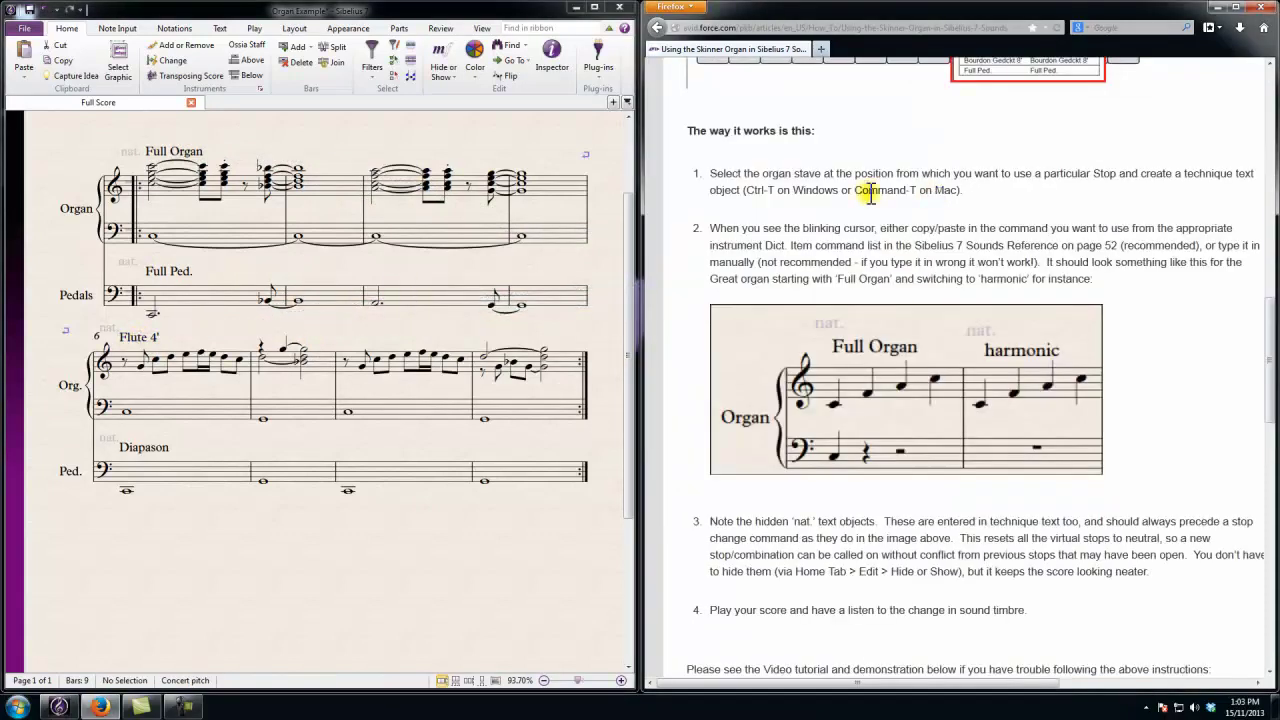
- Confirm the Full Organ stop text, then scroll the article to the hidden 'nat.' step
double_click(175, 158)
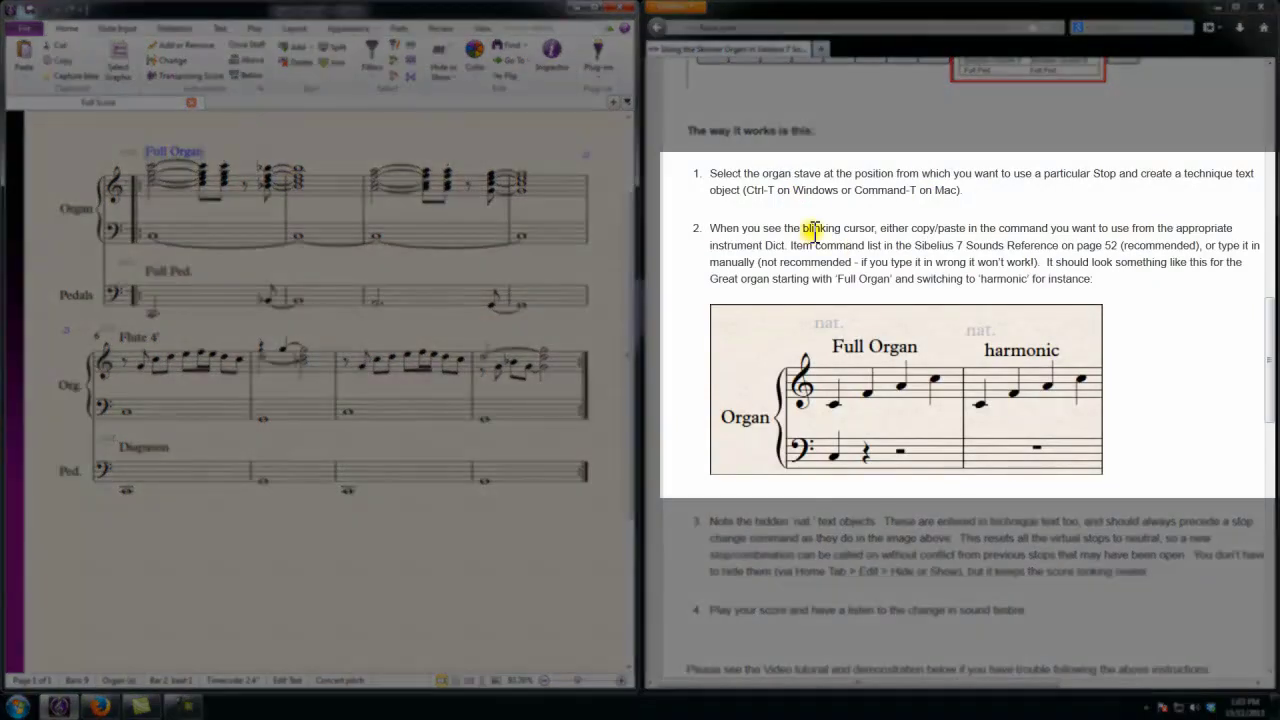
left_click(449, 171)
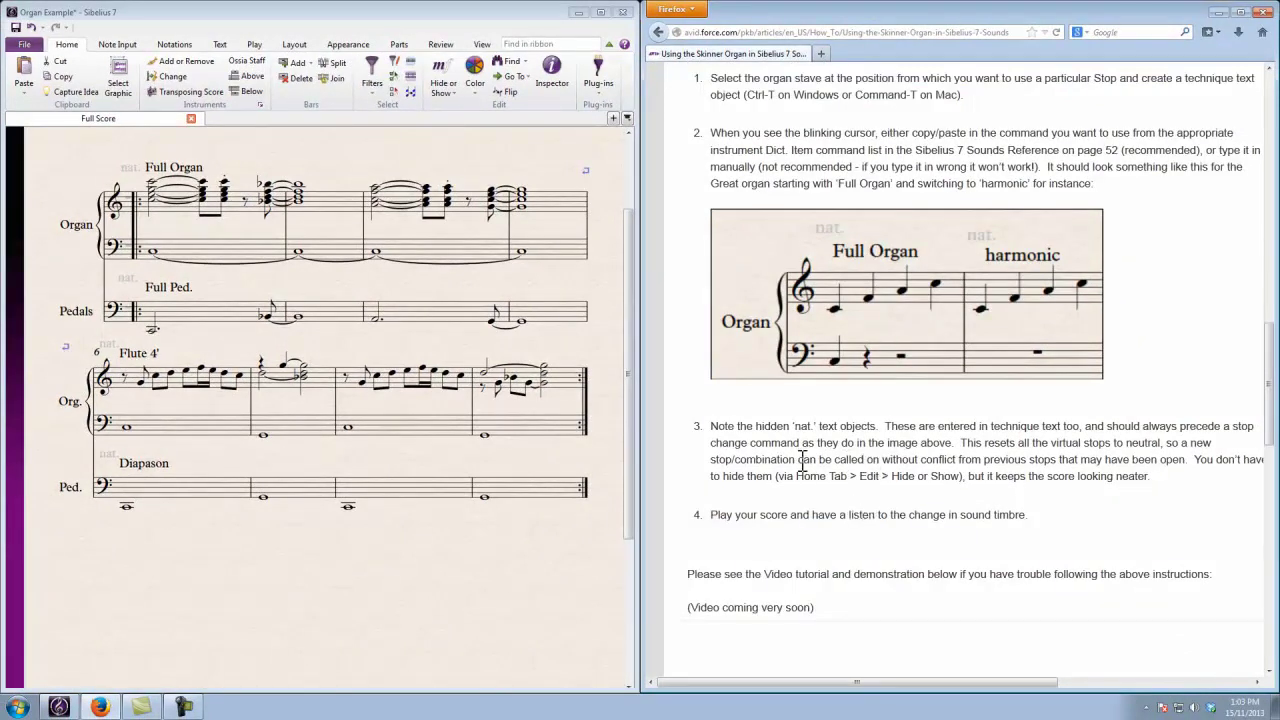
scroll(802, 458, "down", 2)
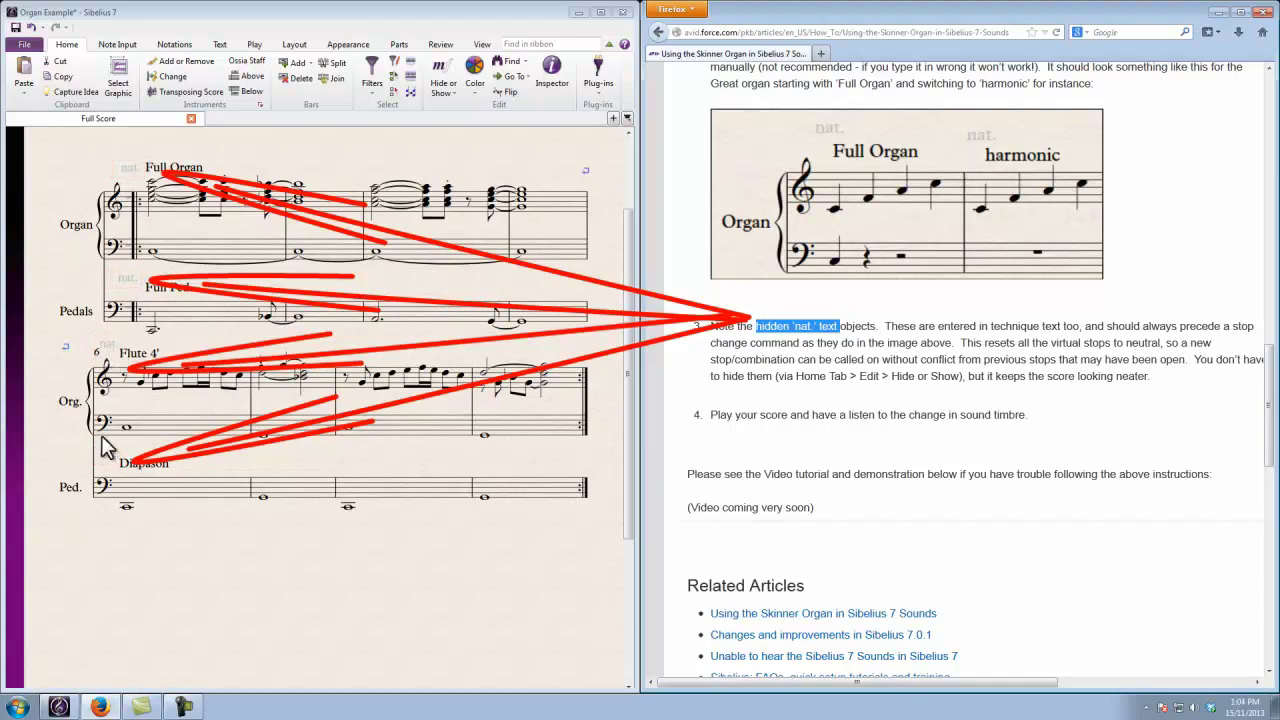
left_click(960, 343)
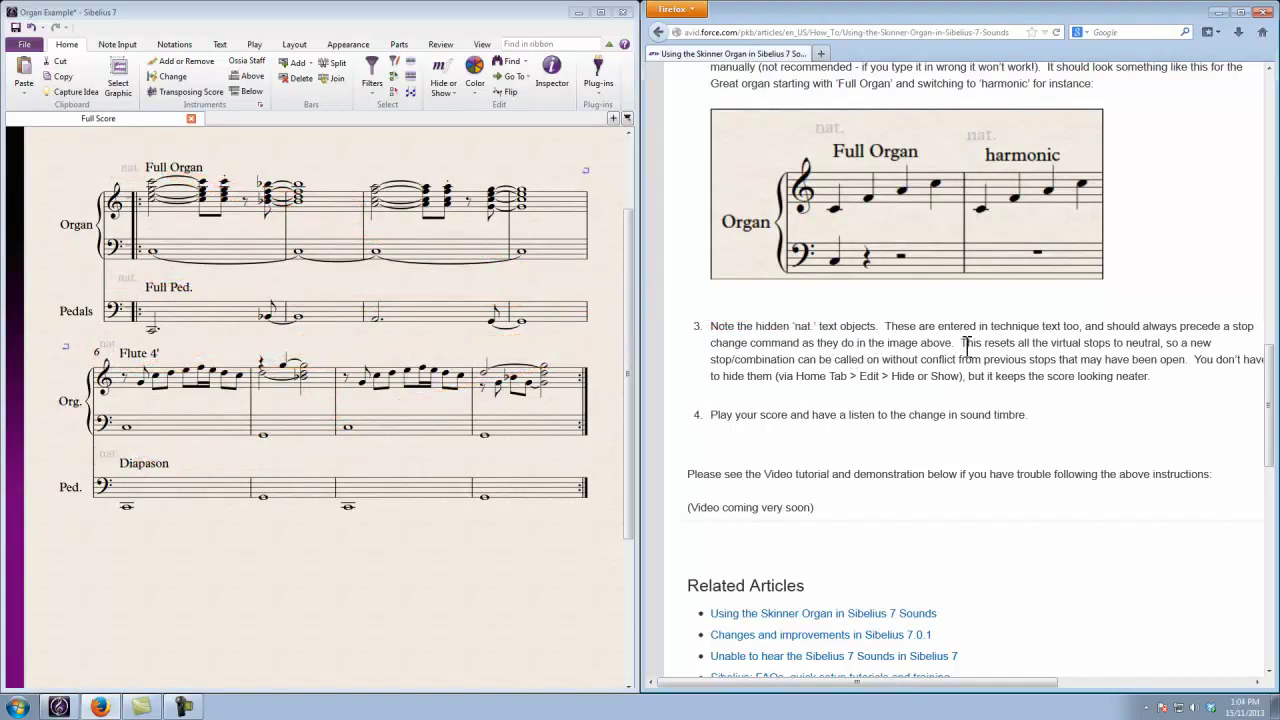
left_click_drag(962, 343, 938, 366)
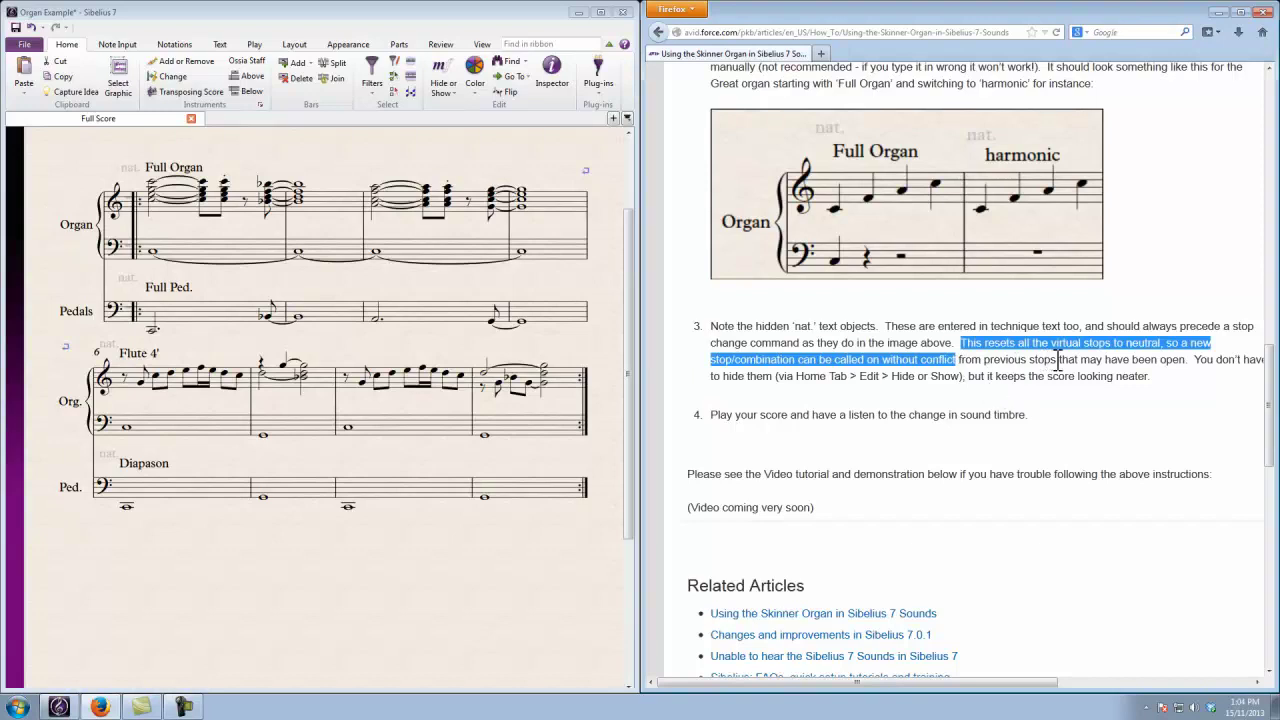
left_click(1007, 386)
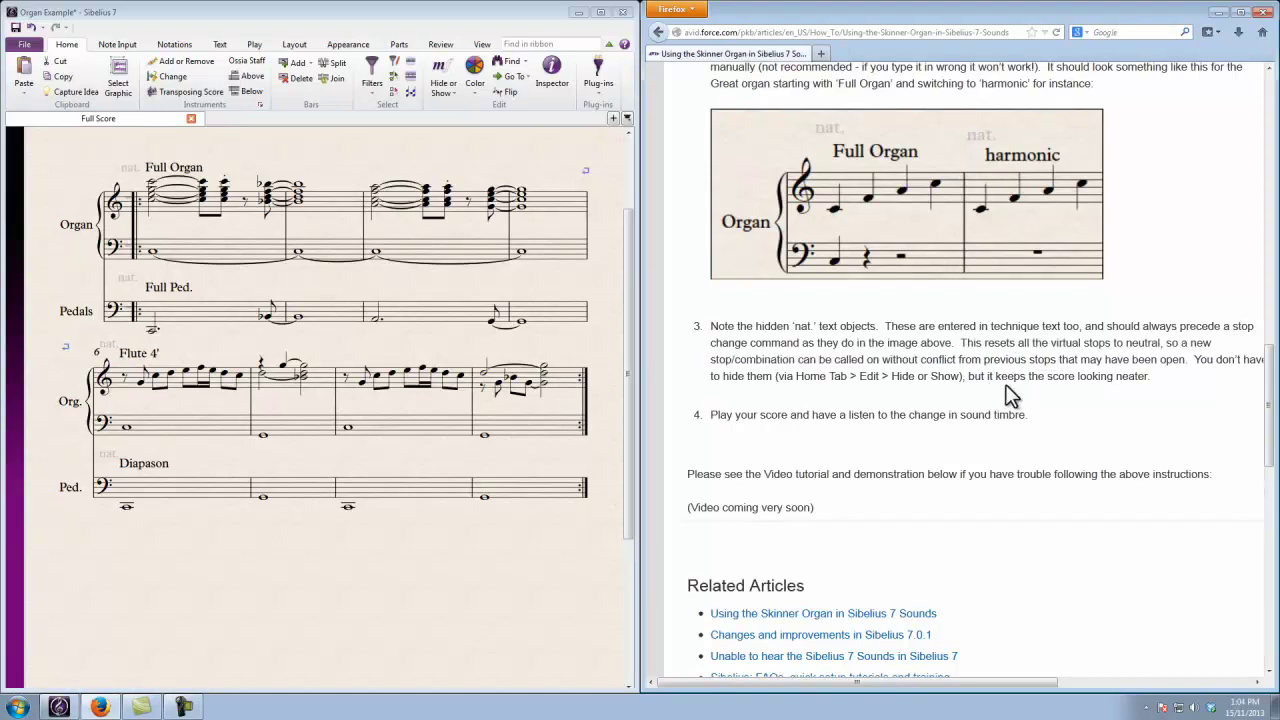
scroll(800, 405, "down", 4)
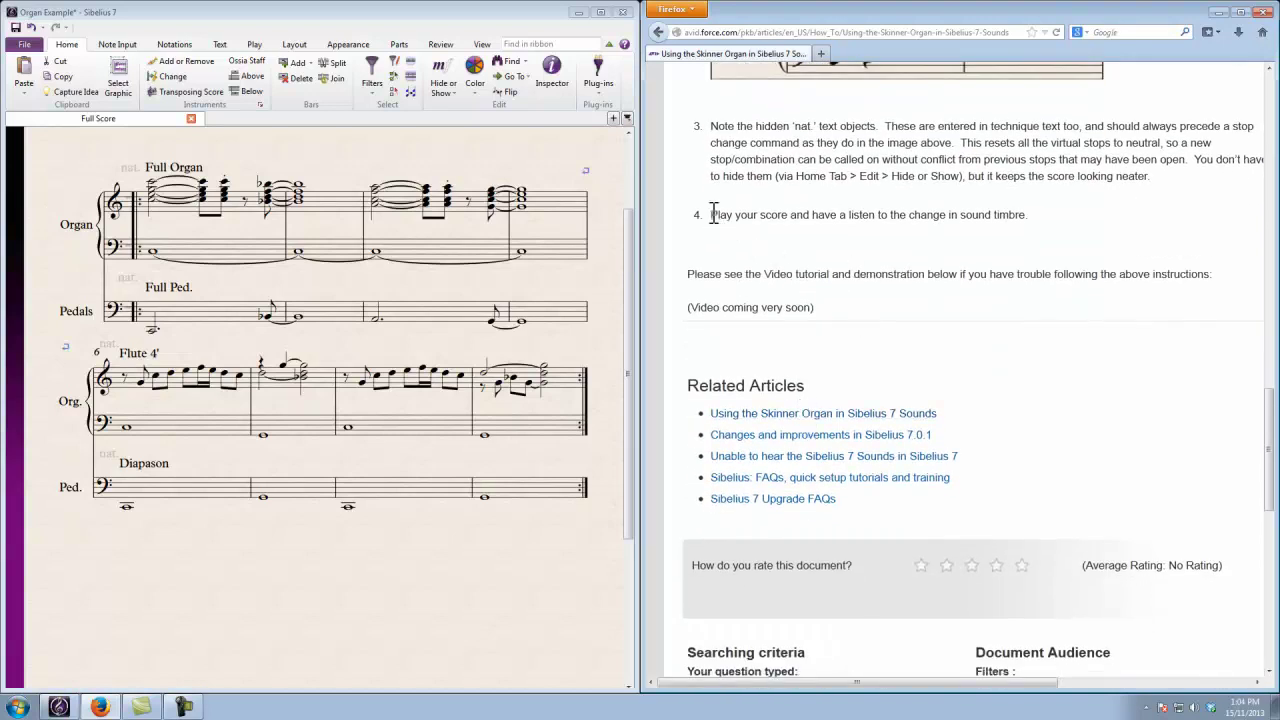
left_click_drag(720, 213, 1036, 224)
left_click(868, 249)
- Play the score from bar 1 of the Organ bass staff to hear Full Organ, then stop
left_click(150, 185)
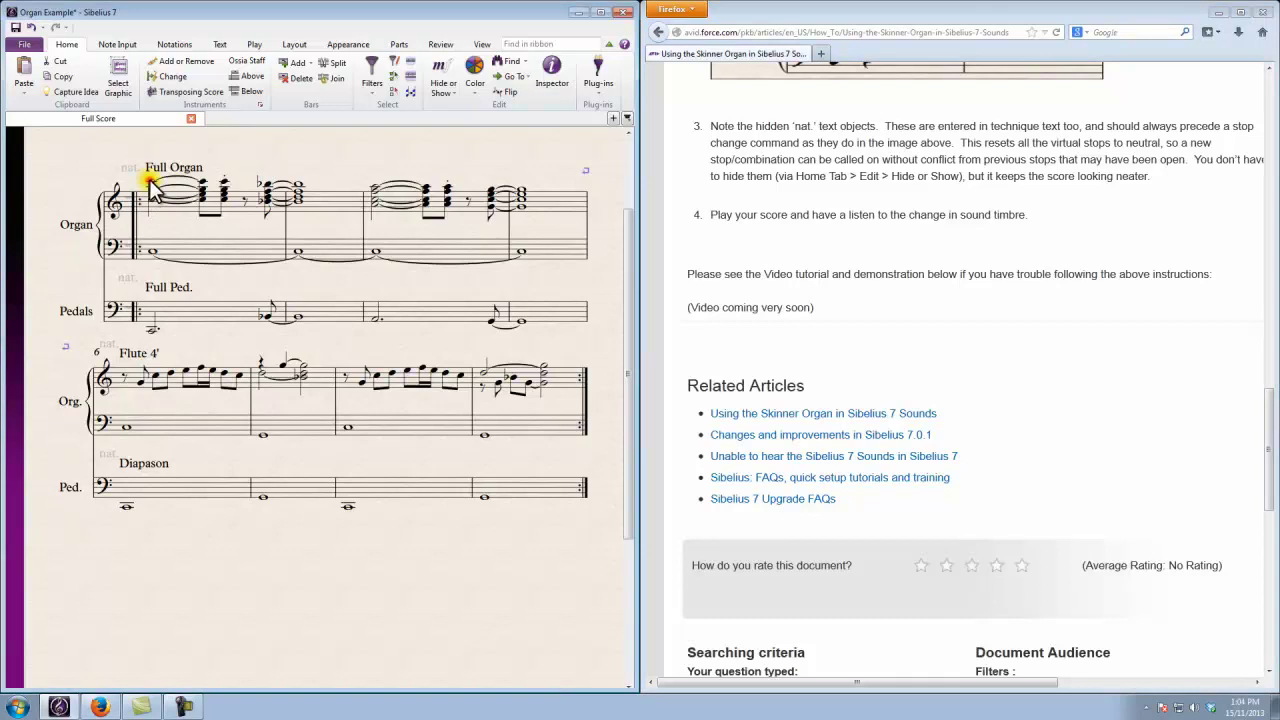
left_click(140, 238)
key("p")
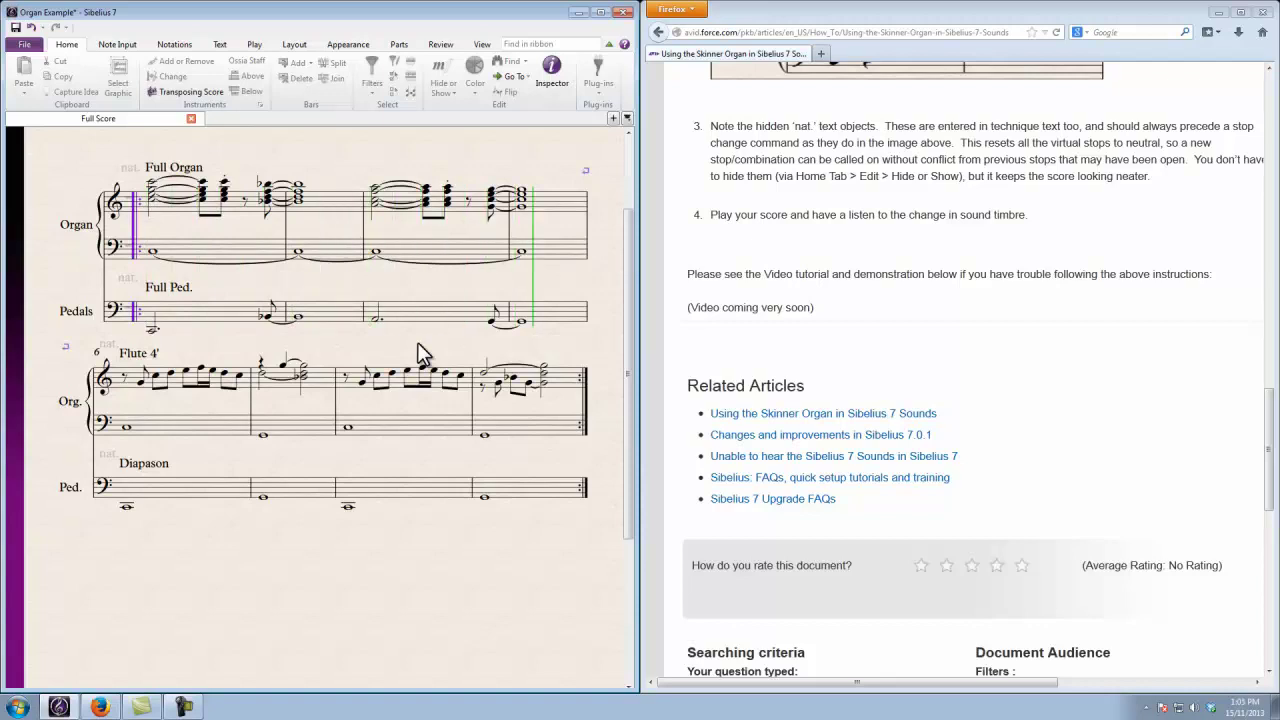
key("Escape")
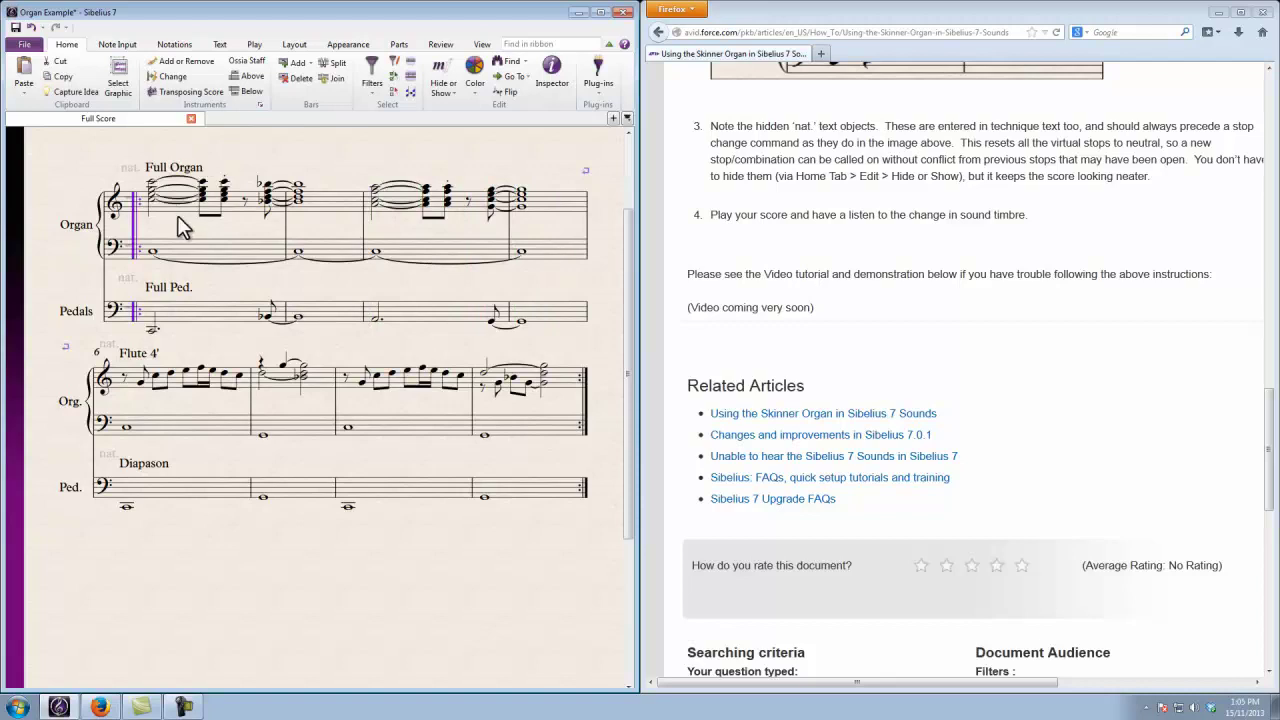
left_click(392, 249)
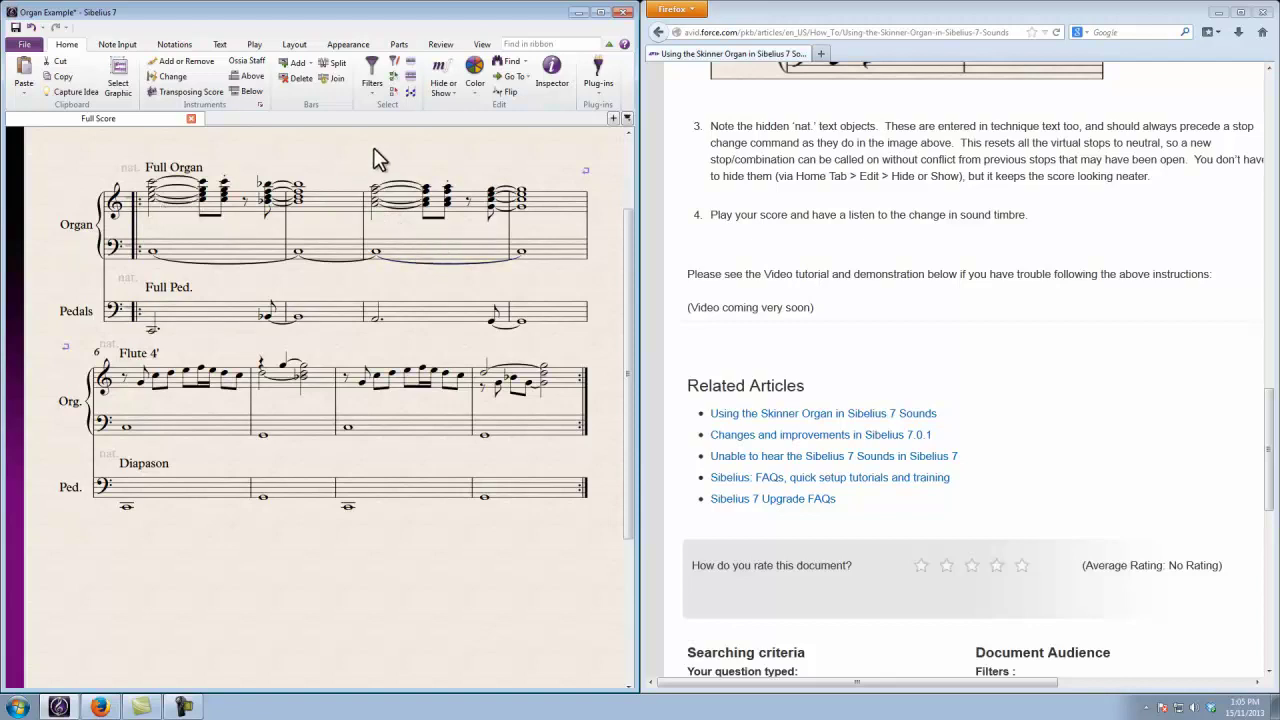
- Play back from bar 3, then bar 7, then bar 6 to hear the Flute 4' stop
left_click(464, 200)
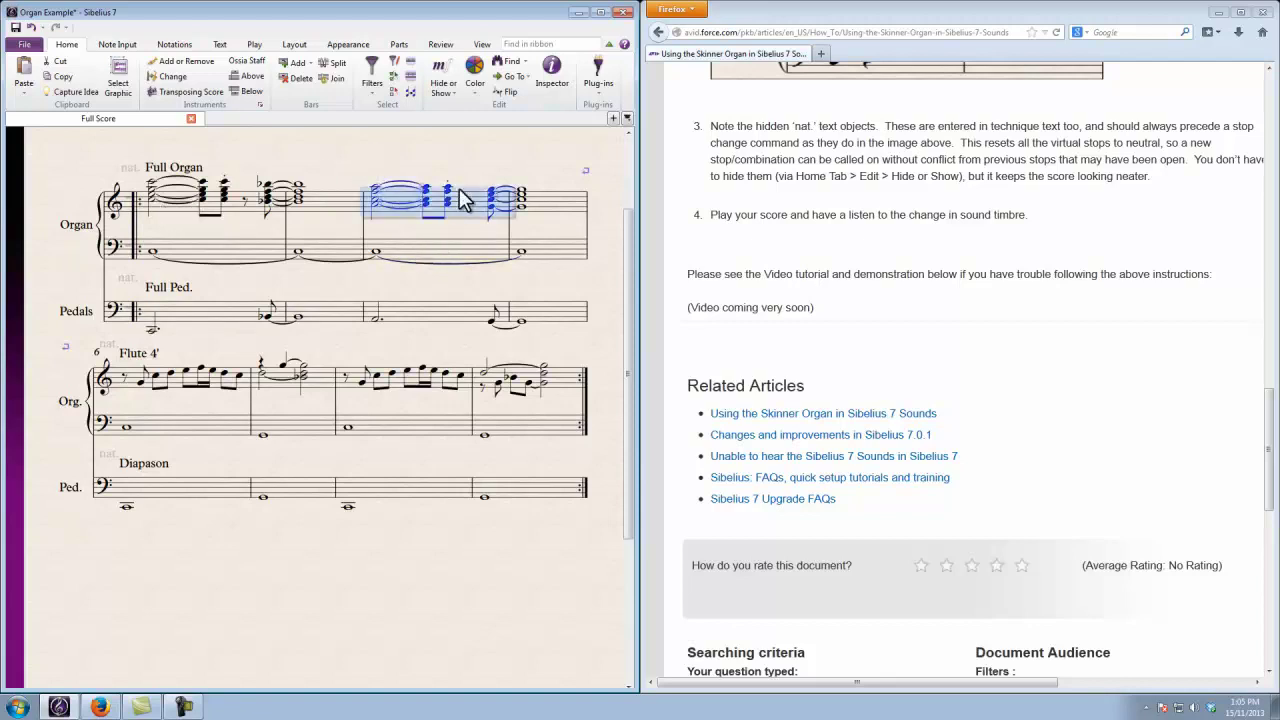
key("p")
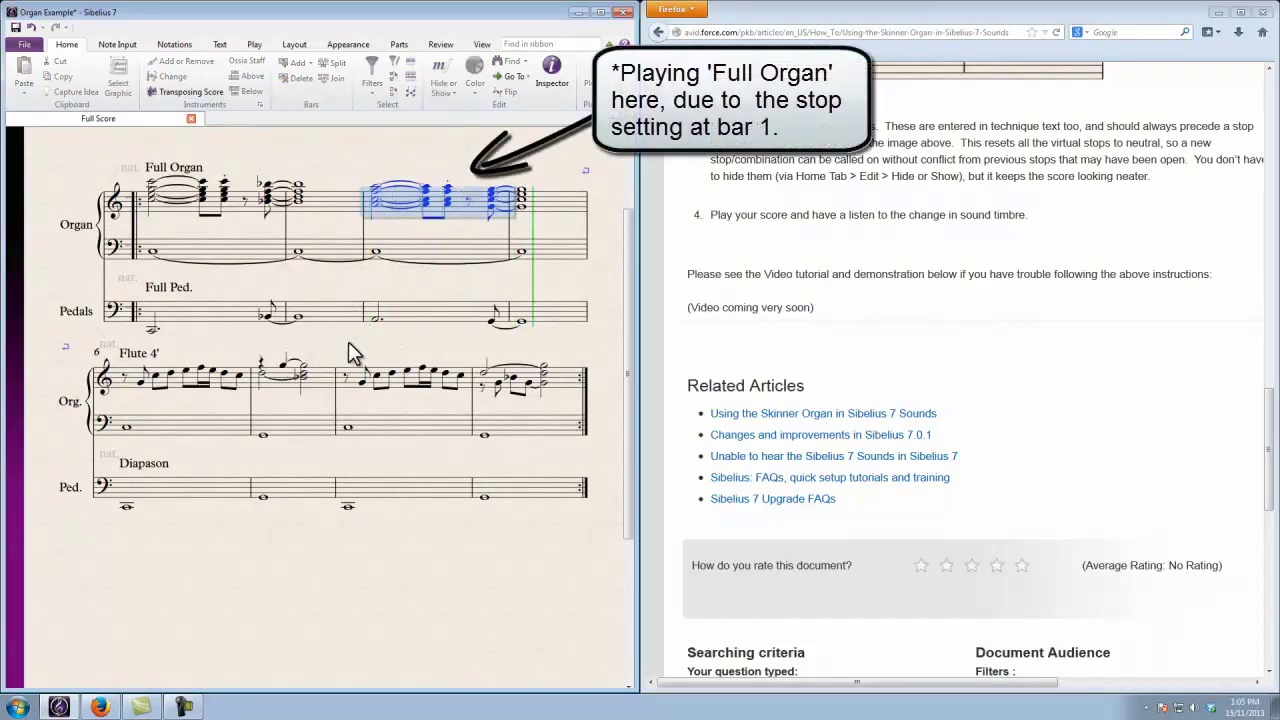
left_click(330, 378)
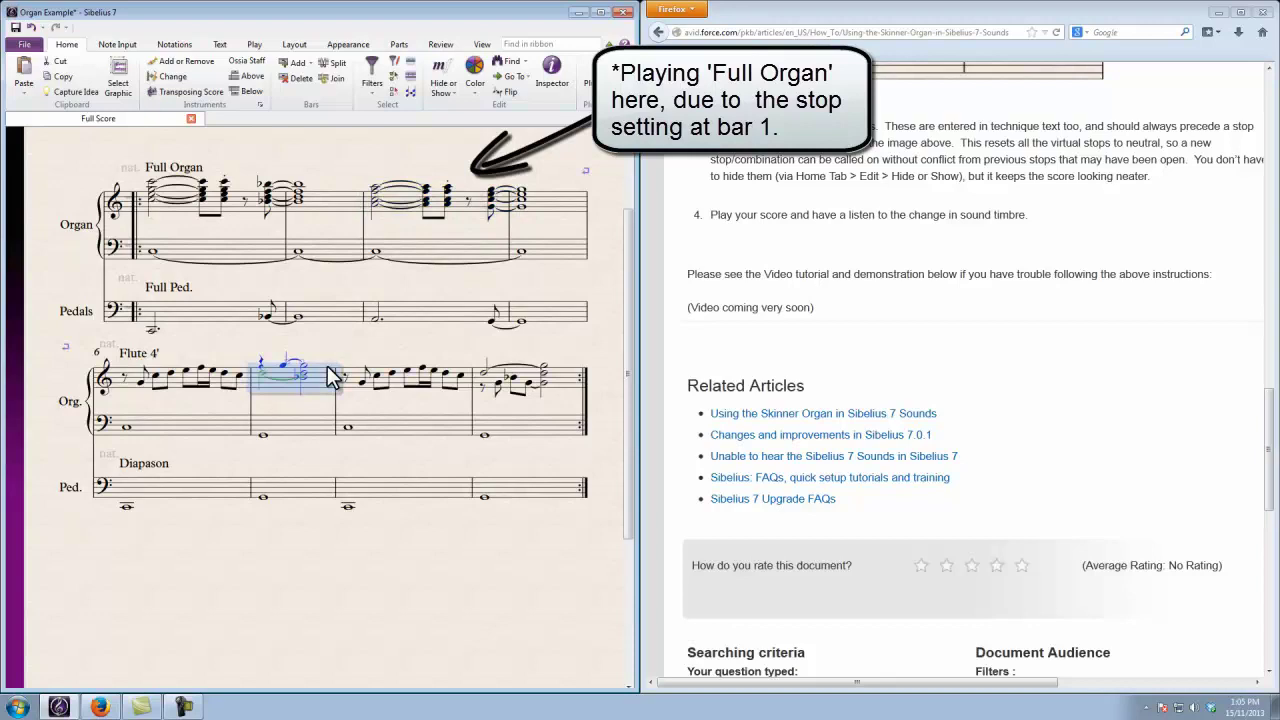
key("p")
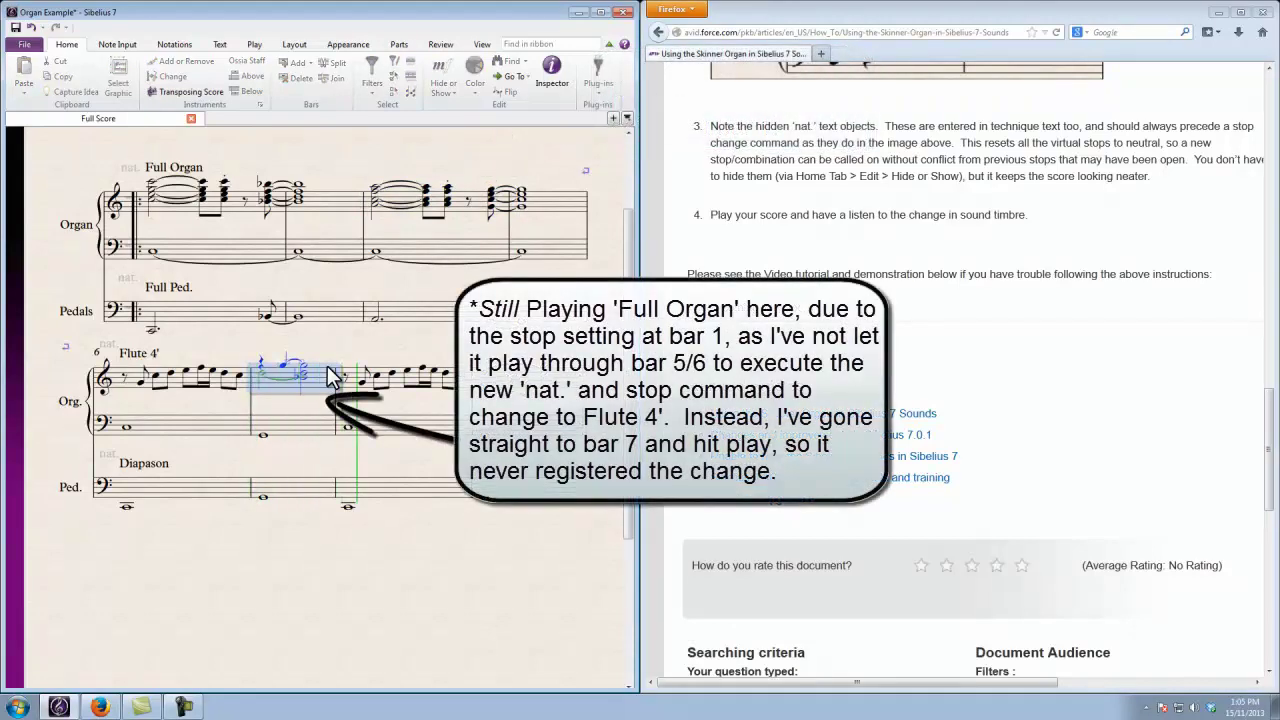
key("Escape")
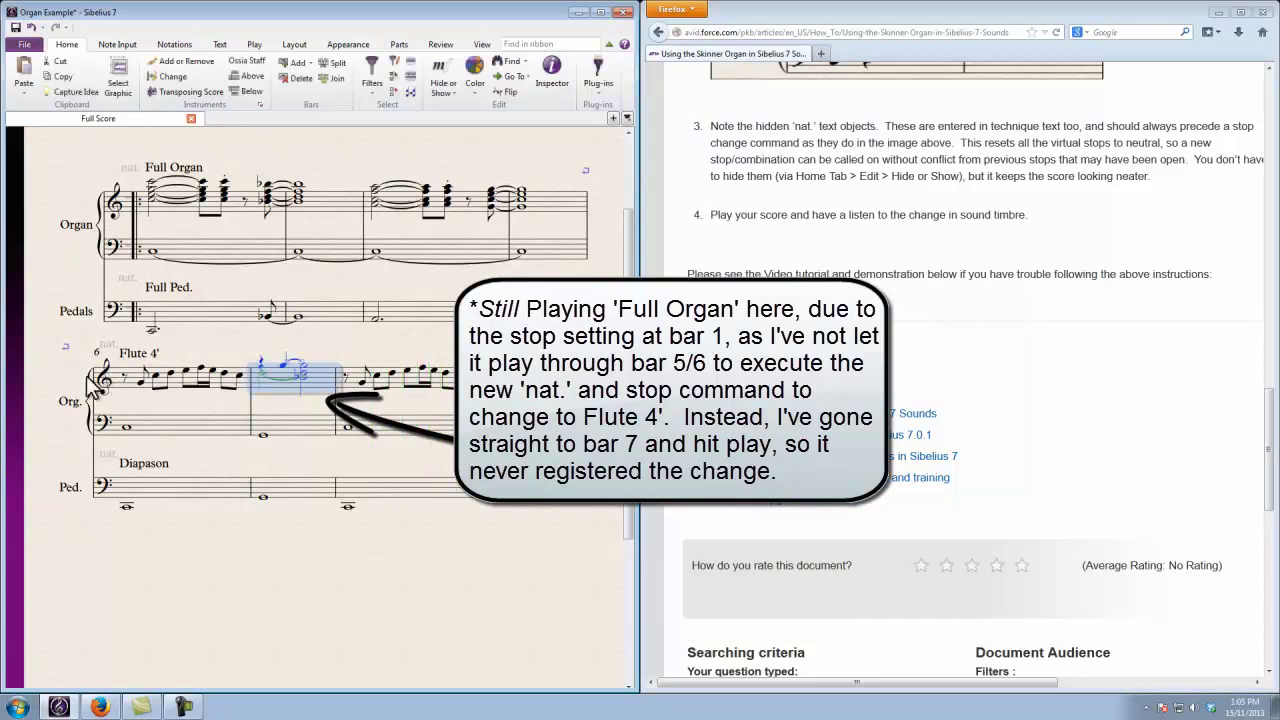
key("Escape")
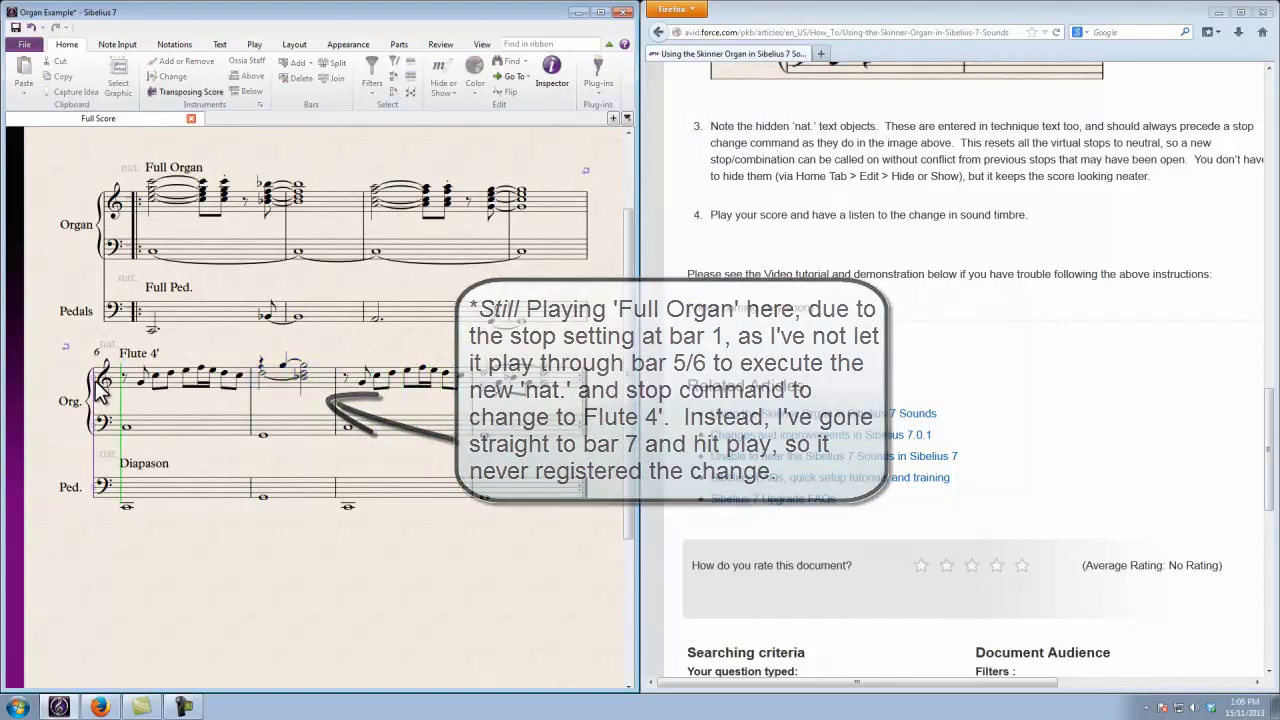
left_click(320, 378)
key("p")
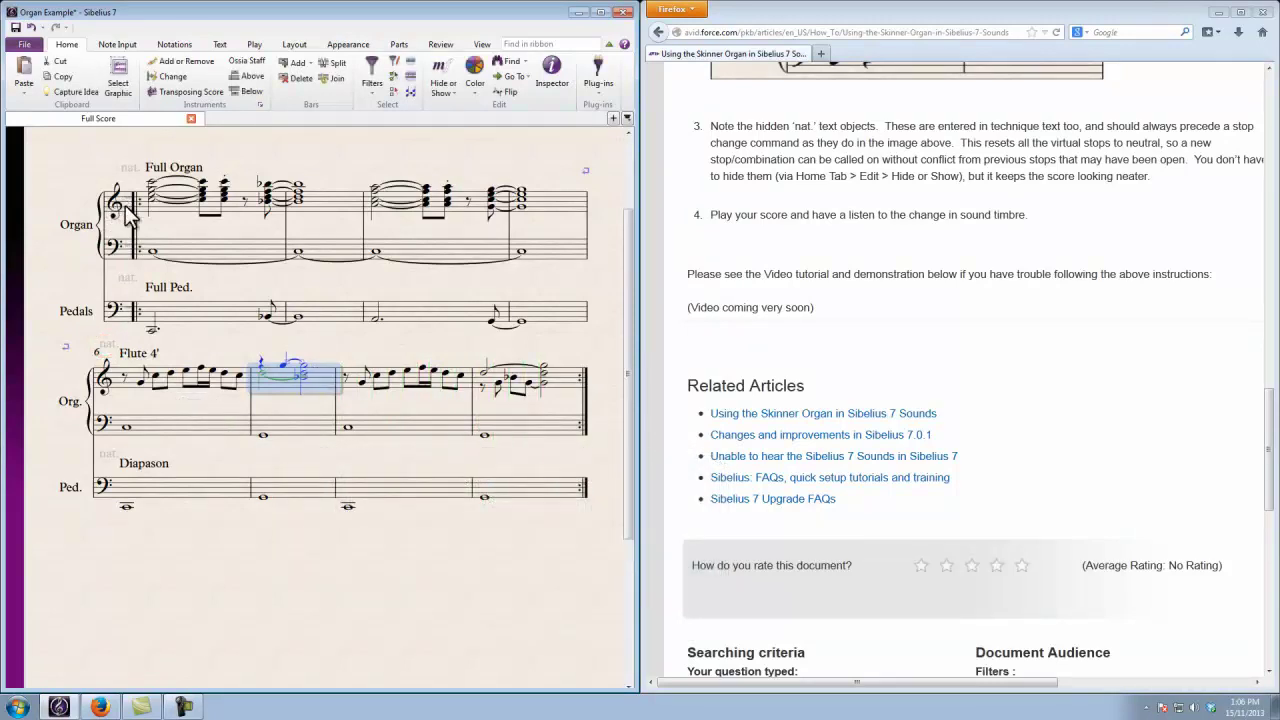
- Stop playback, then select and deselect the opening bars and bar 6 to check the nat. texts
key("Escape")
left_click_drag(122, 162, 150, 305)
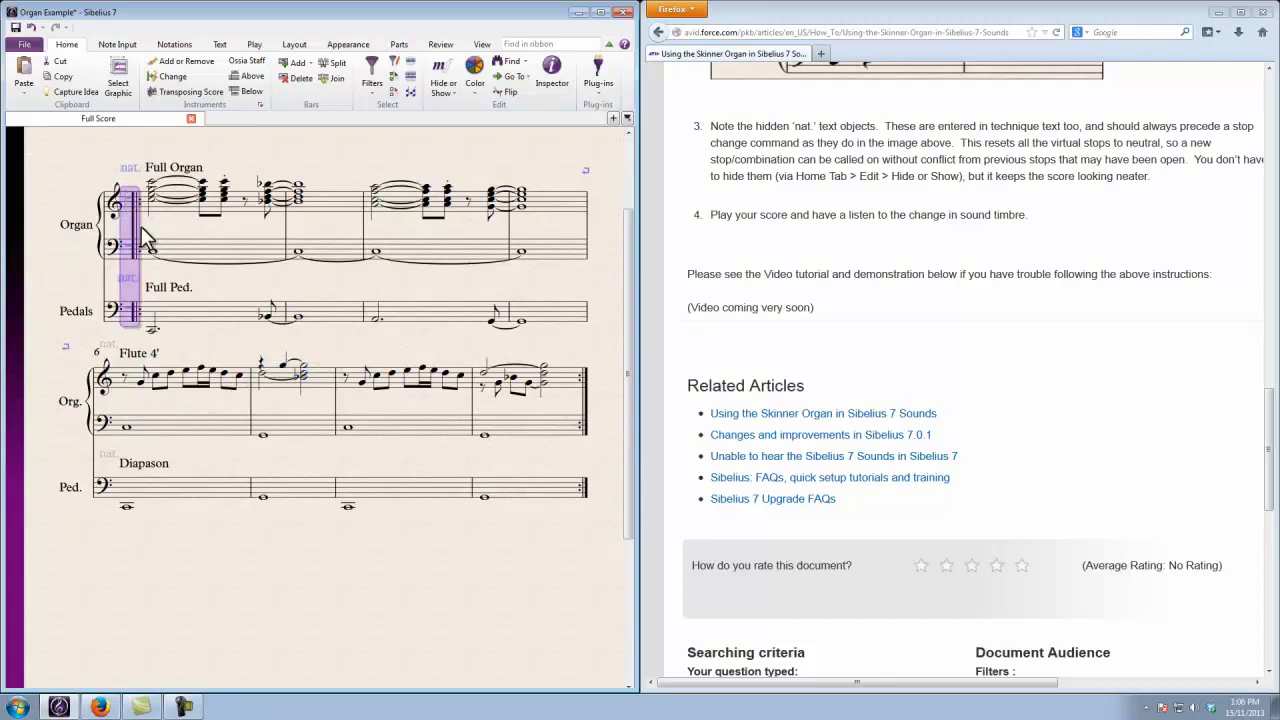
left_click(169, 227)
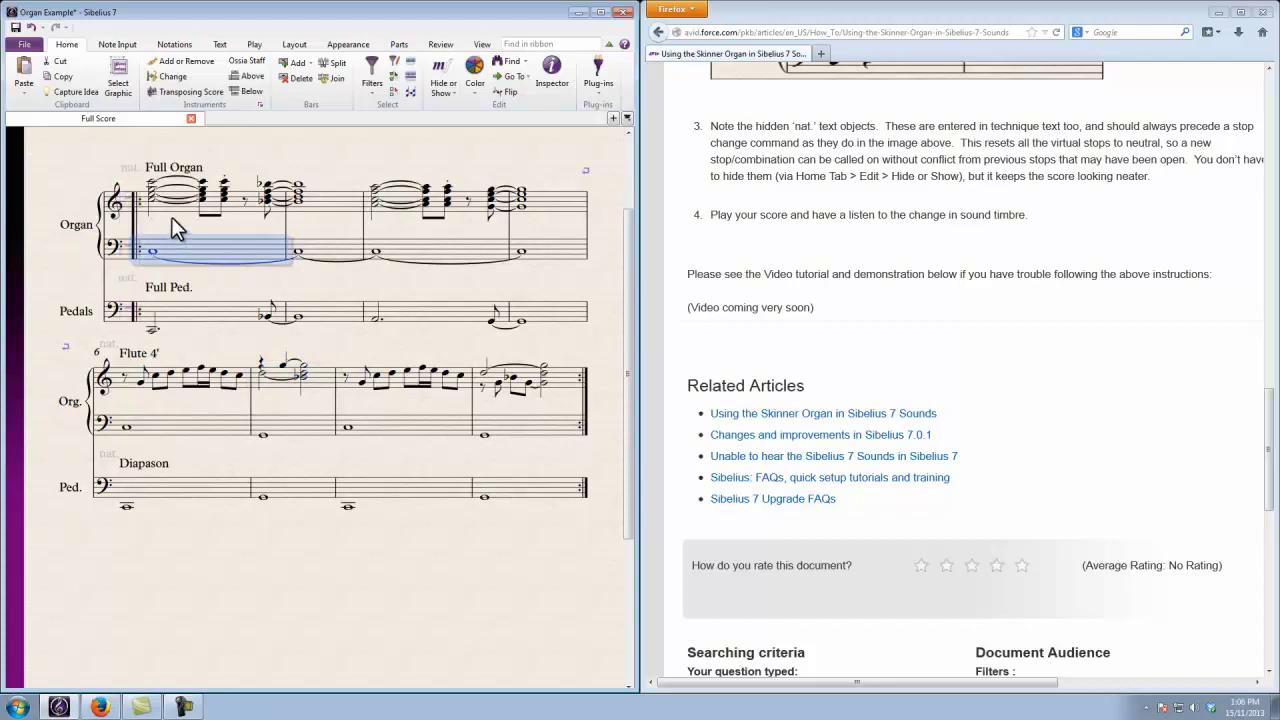
key("Escape")
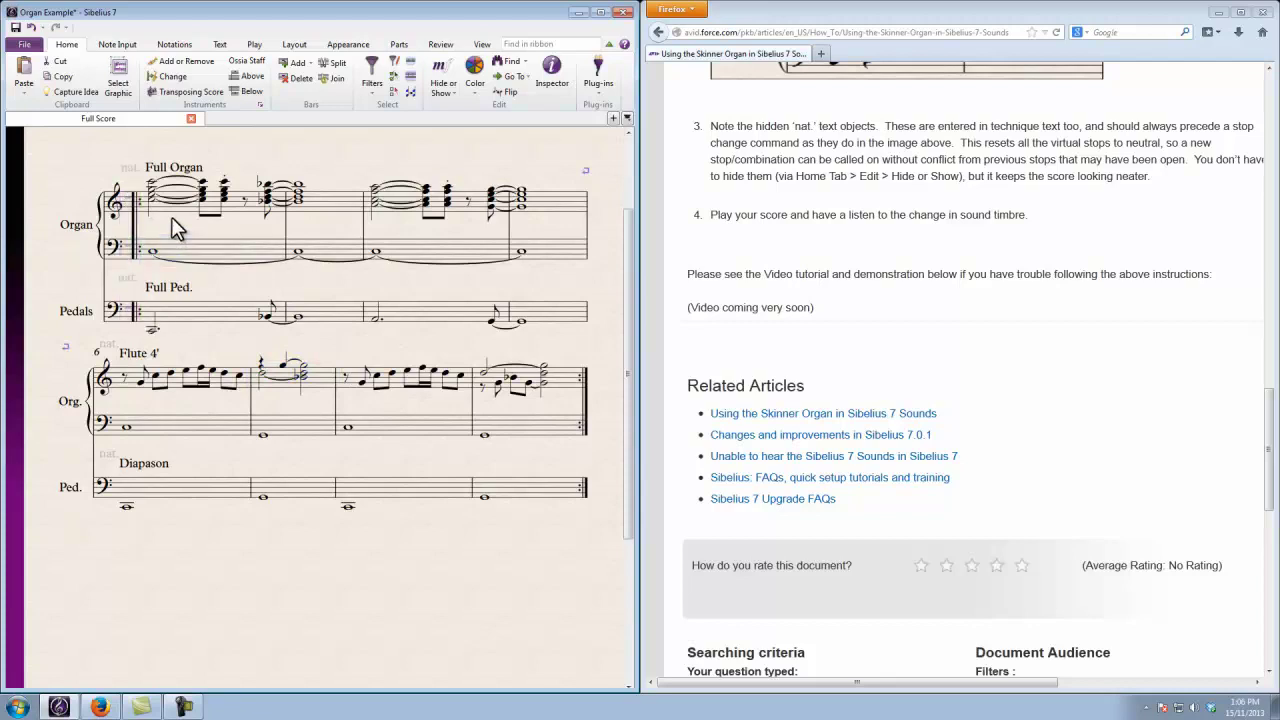
left_click(157, 384)
left_click(157, 412)
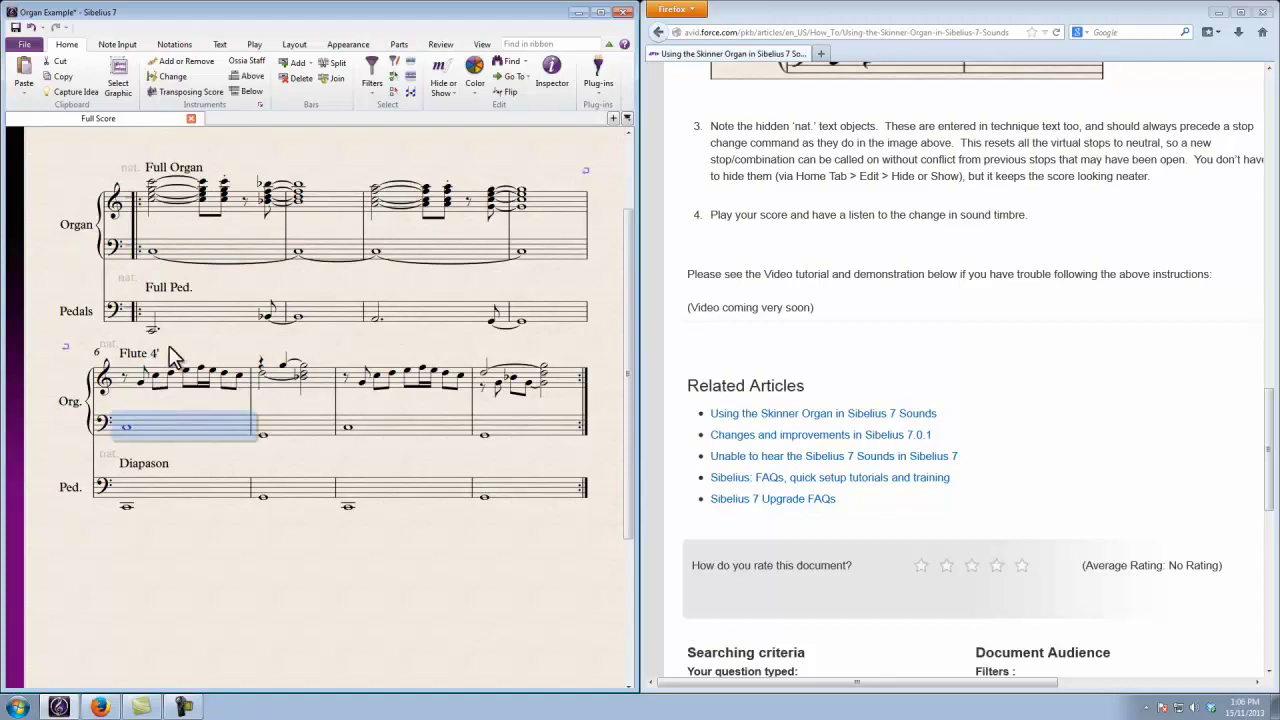
key("Escape")
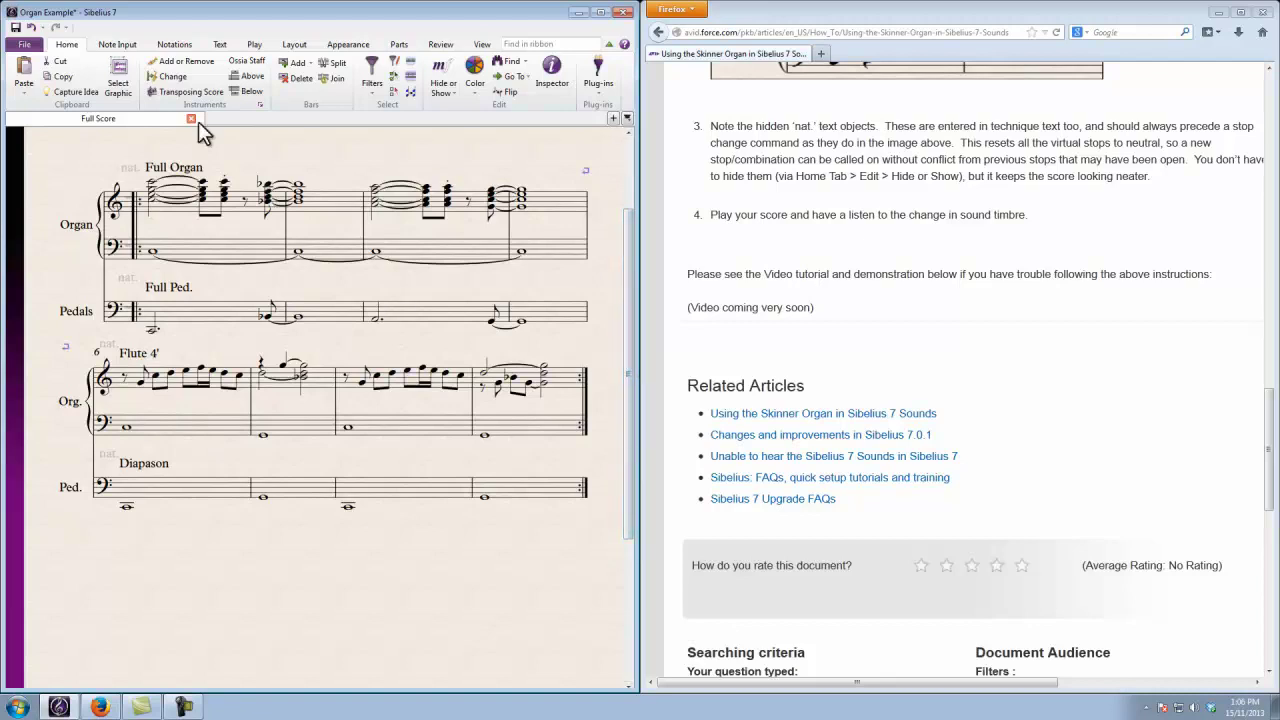
left_click(185, 706)
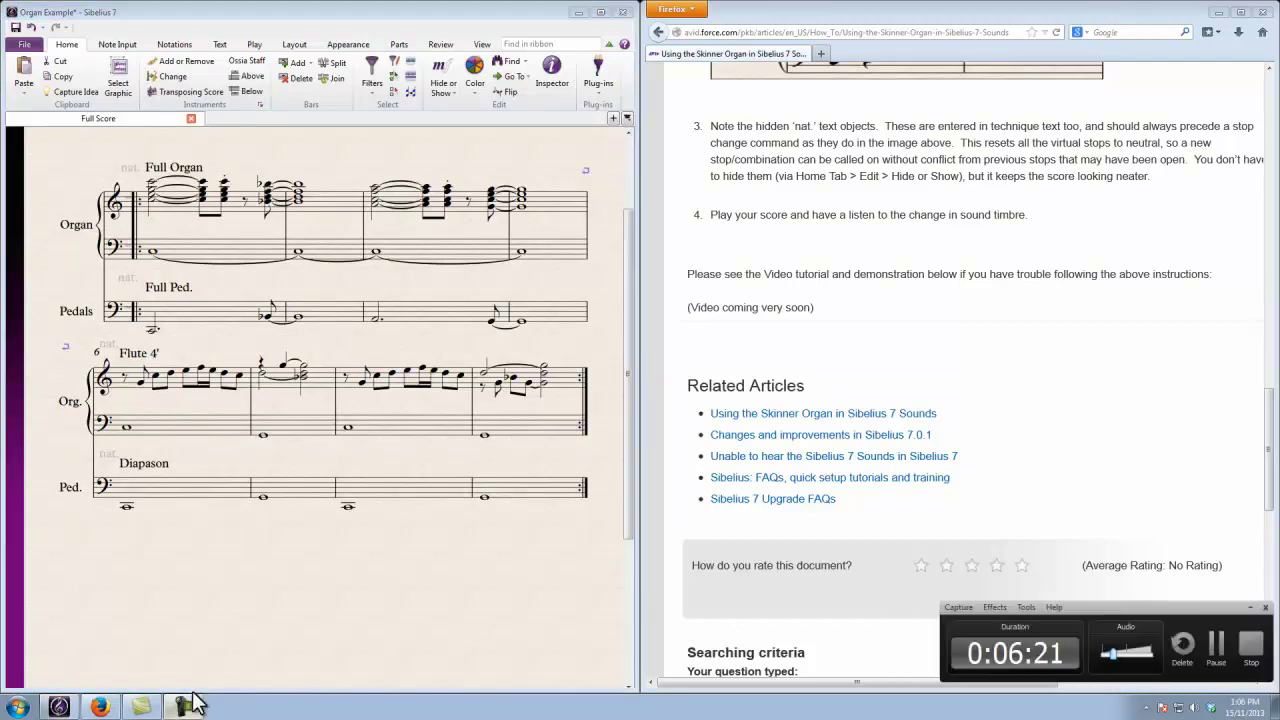
left_click(281, 157)
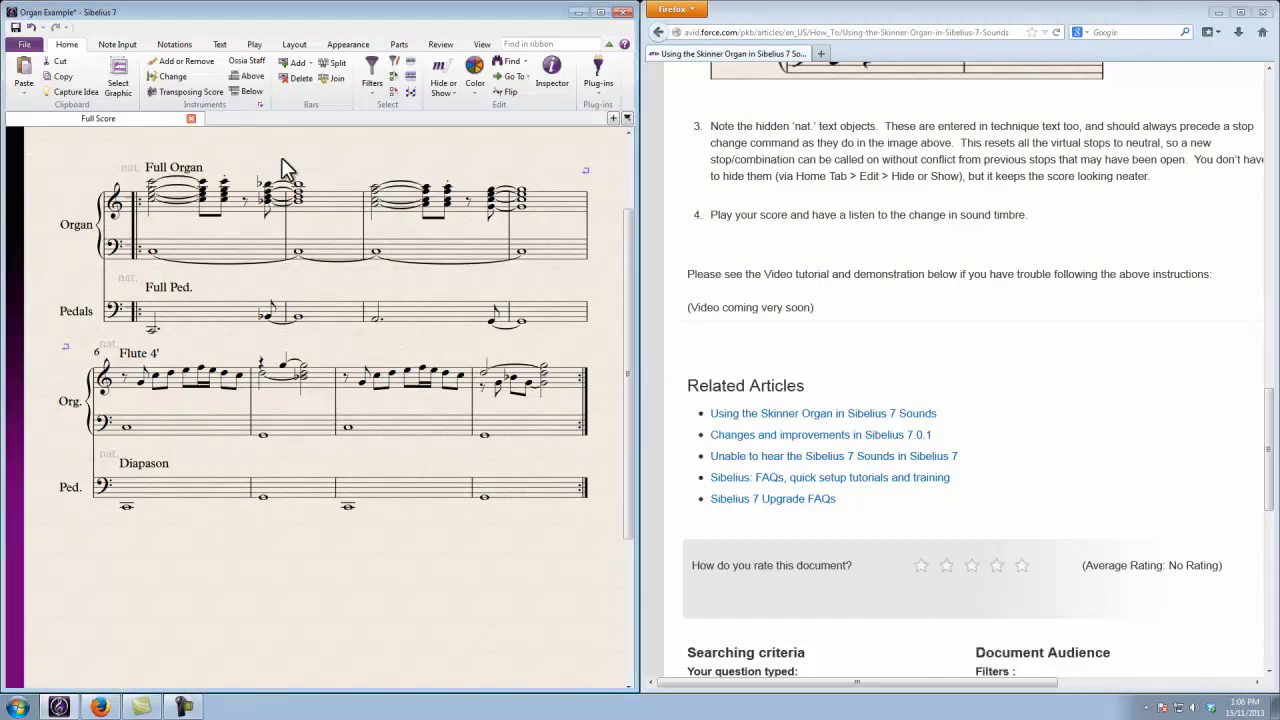
left_click(157, 403)
key("Escape")
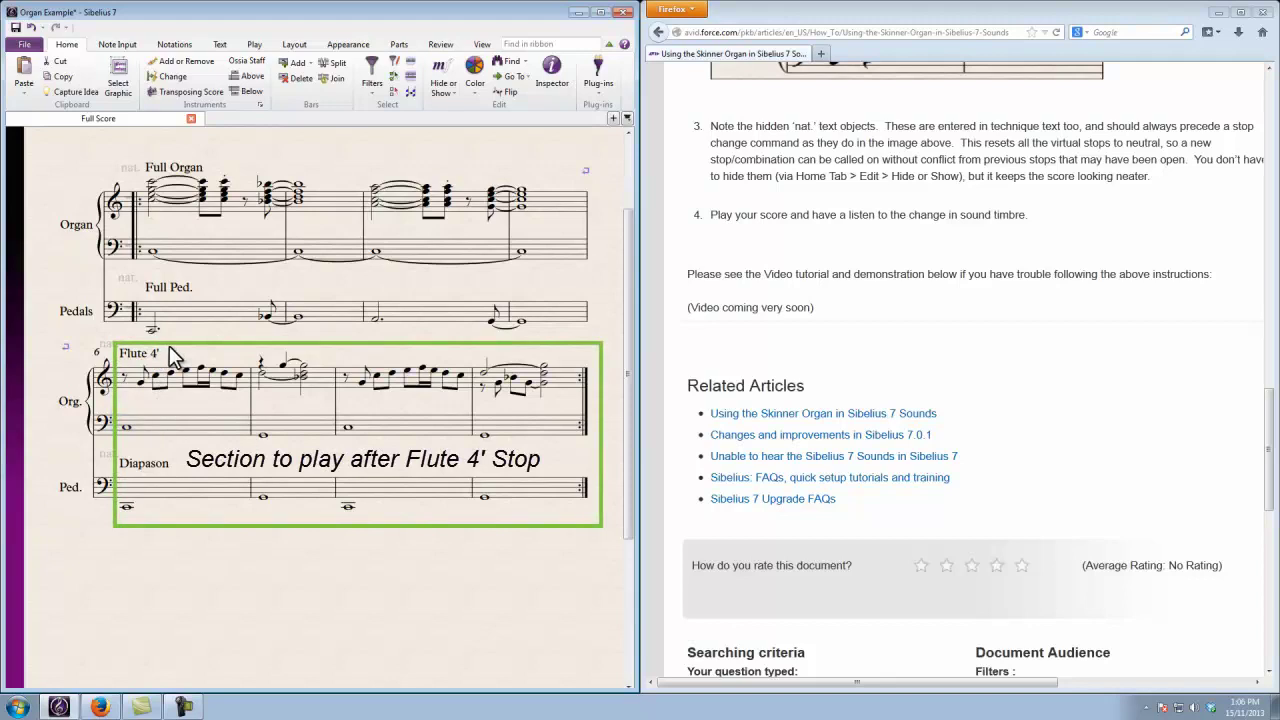